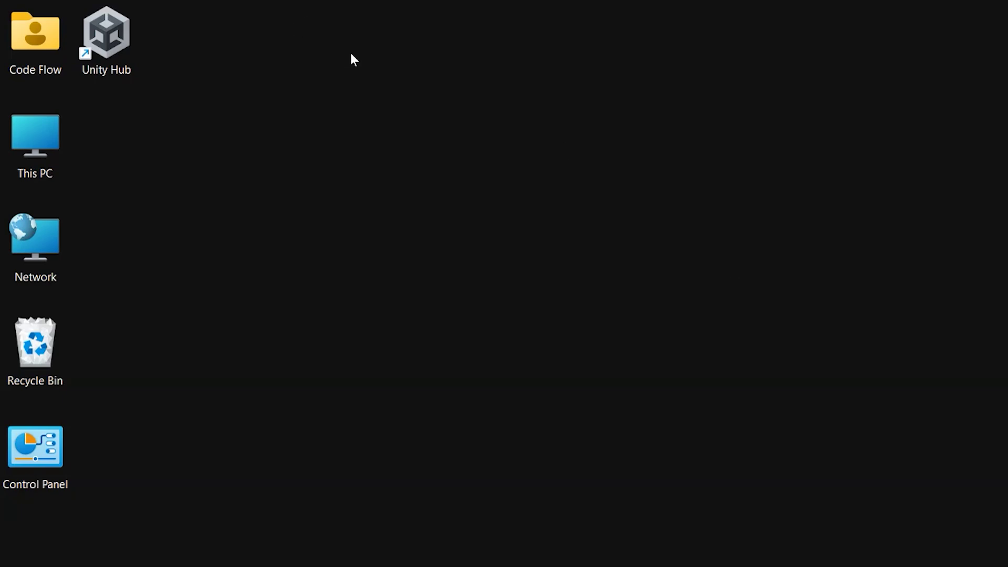
right_click(372, 87)
left_click(423, 167)
Step: Launch Blender and dismiss its splash screen to start from the default scene
key("super")
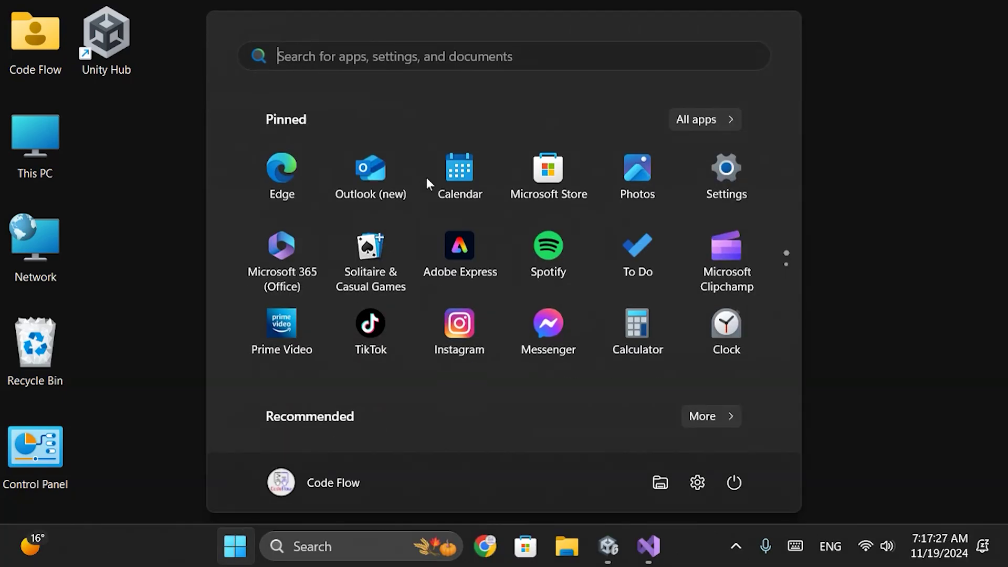
type("blender")
left_click(426, 179)
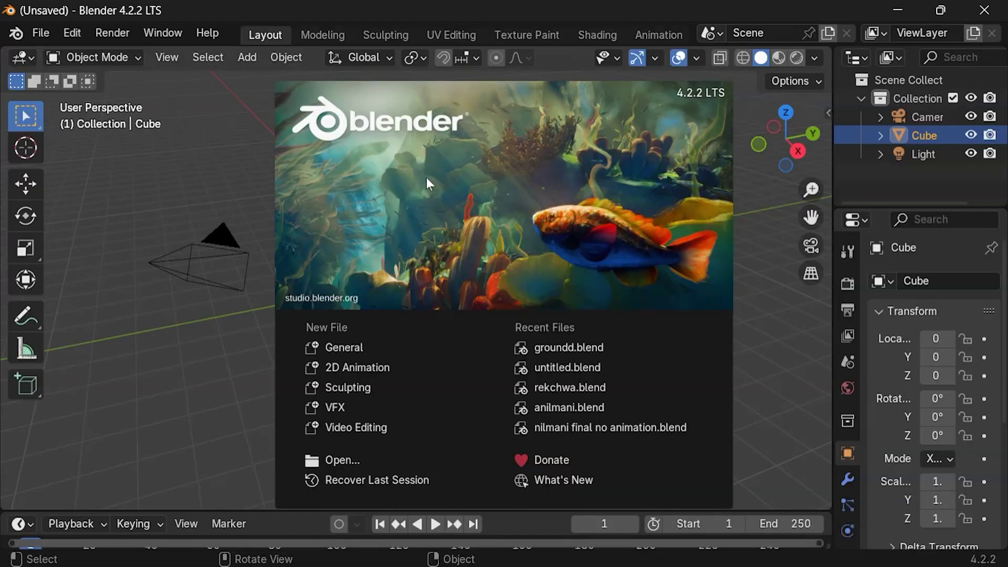
left_click(212, 140)
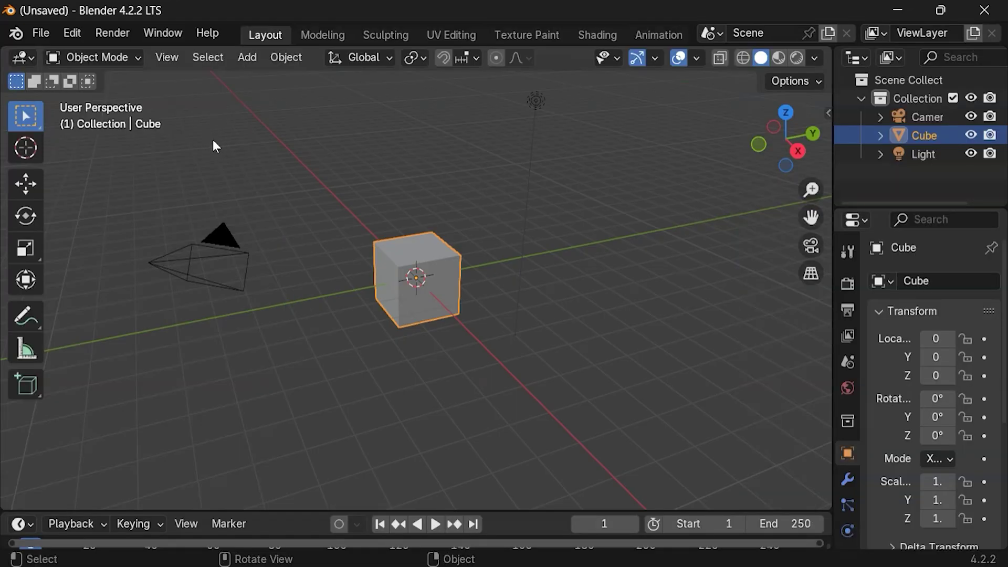
Step: Delete the default cube and add a plane mesh at the world origin in its place
left_click(411, 264)
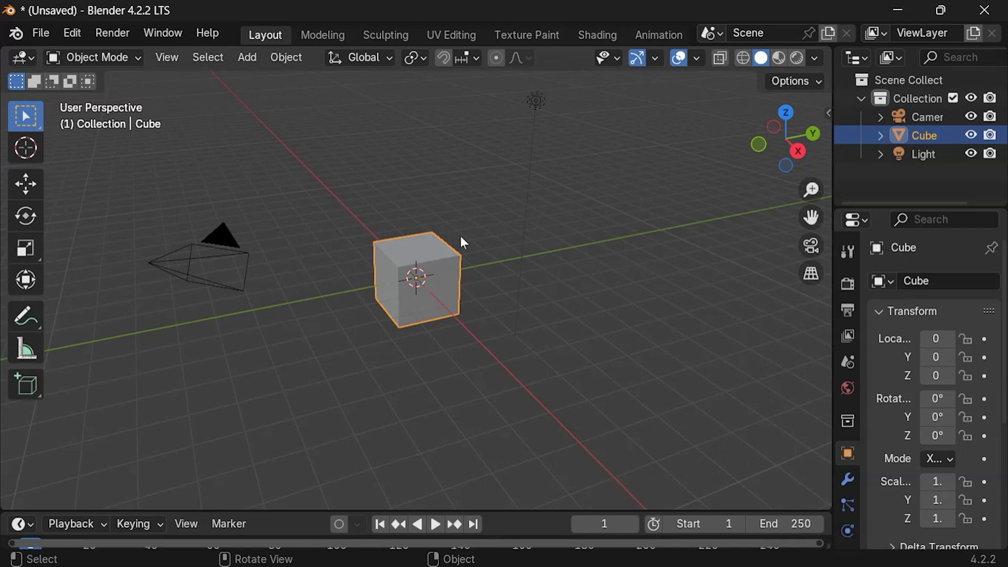
key("Delete")
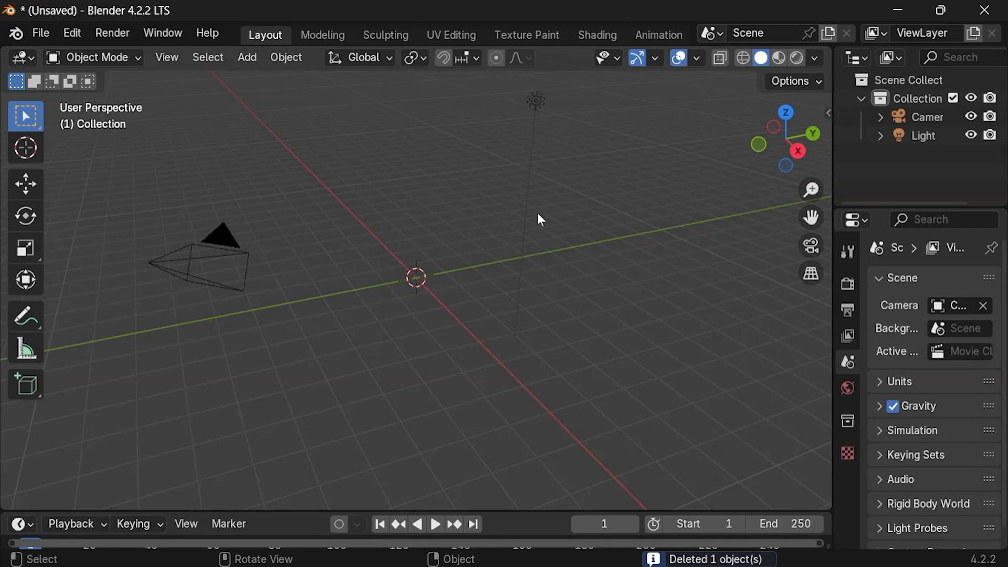
key("shift+a")
mouse_move(520, 209)
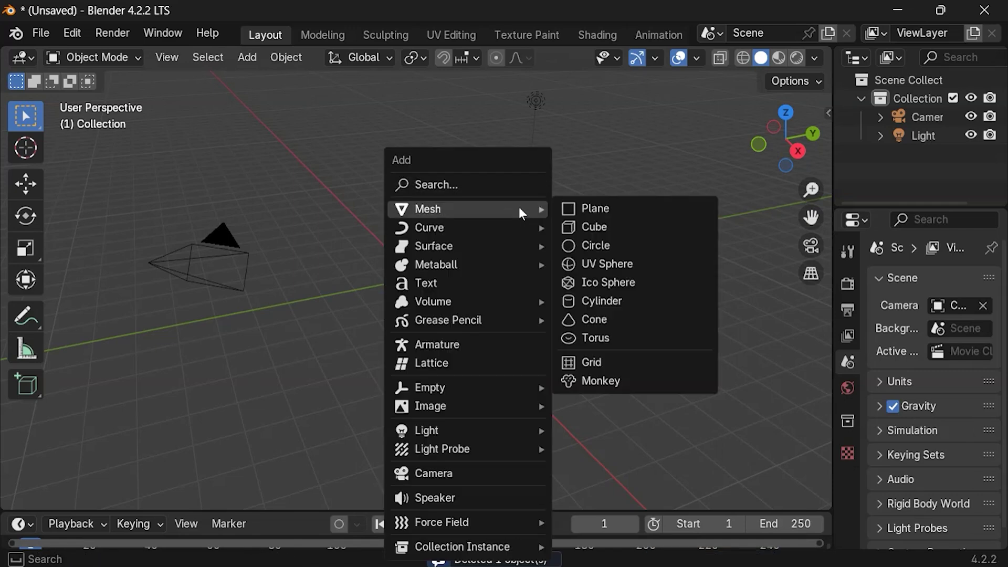
left_click(635, 215)
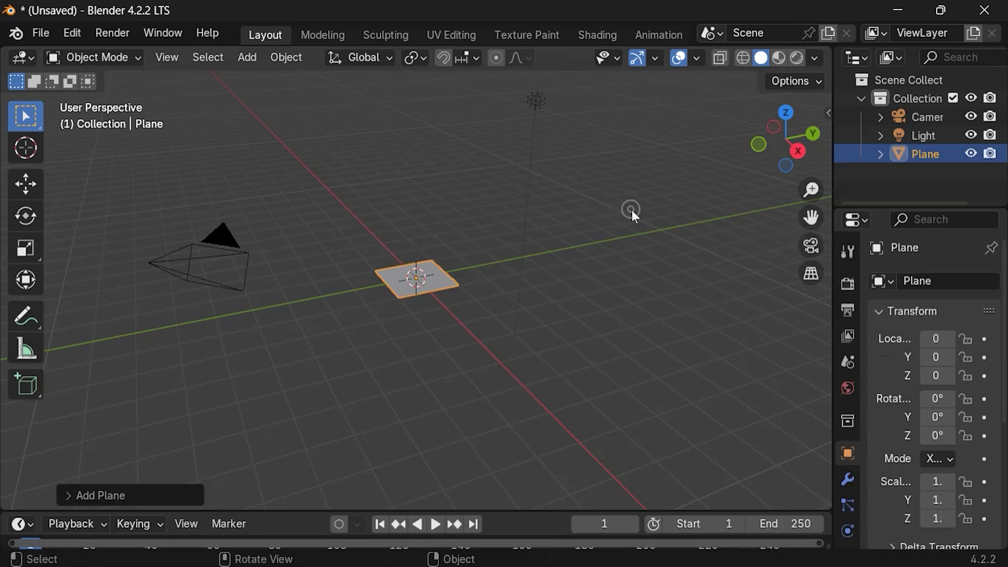
Step: Scale the plane by a factor of 5 along the global X axis
scroll(429, 274, "up", 6)
scroll(429, 274, "up", 3)
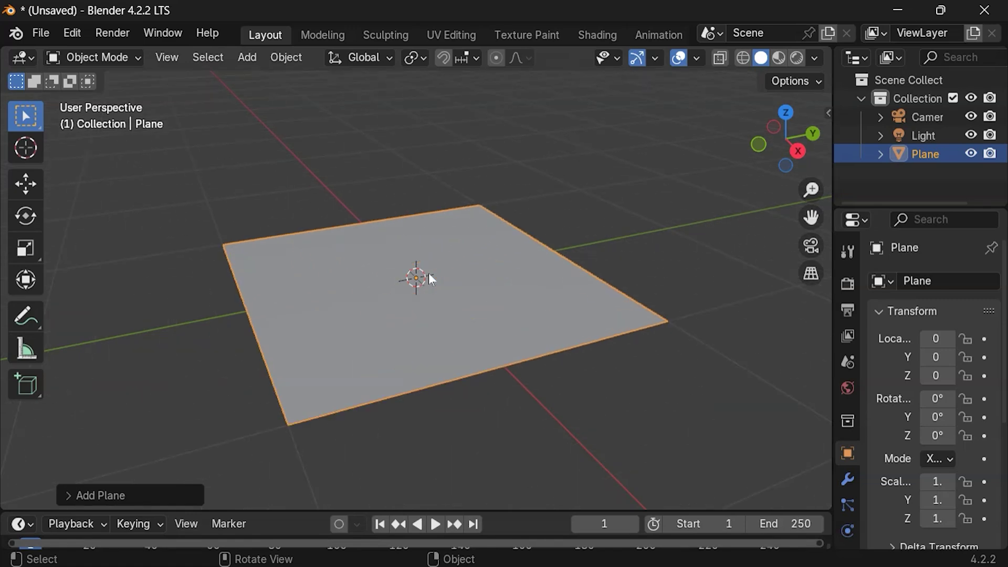
scroll(430, 274, "down", 4)
middle_click_drag(428, 273, 408, 321)
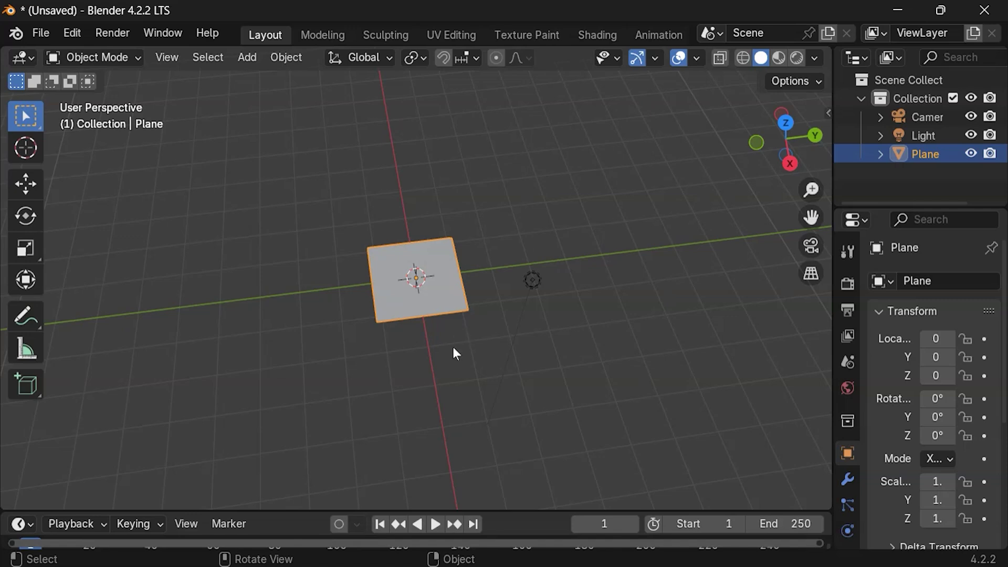
key("s")
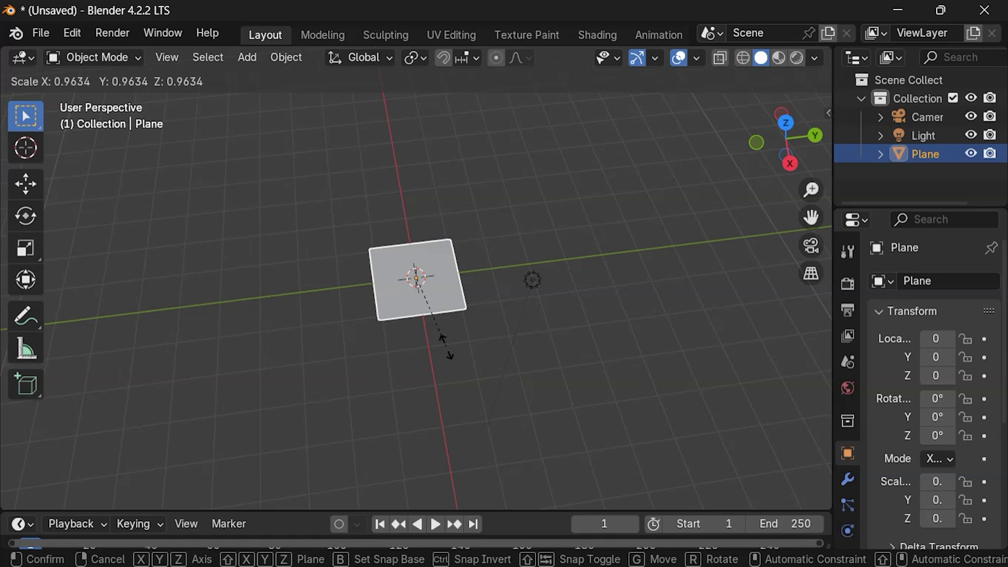
key("x")
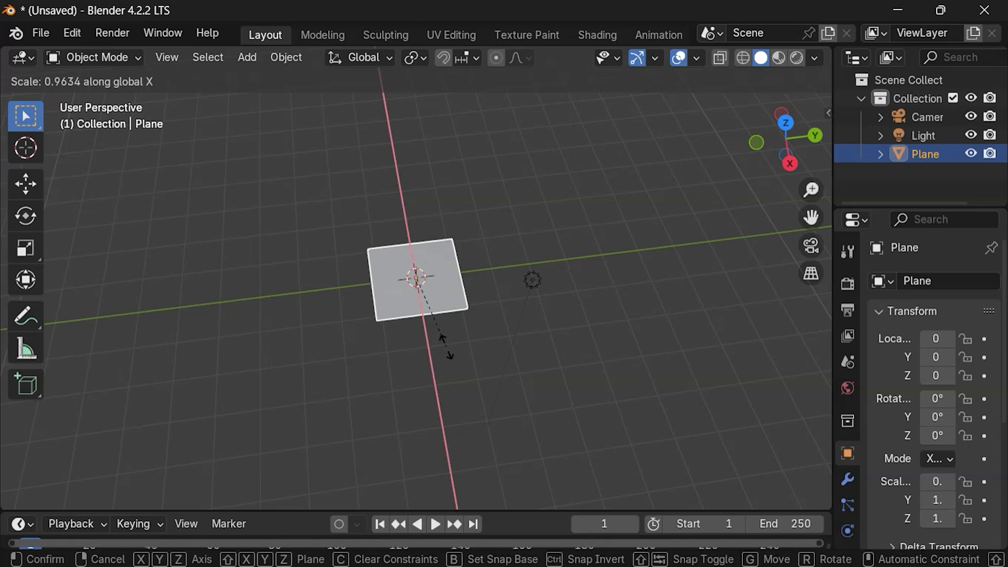
type("5")
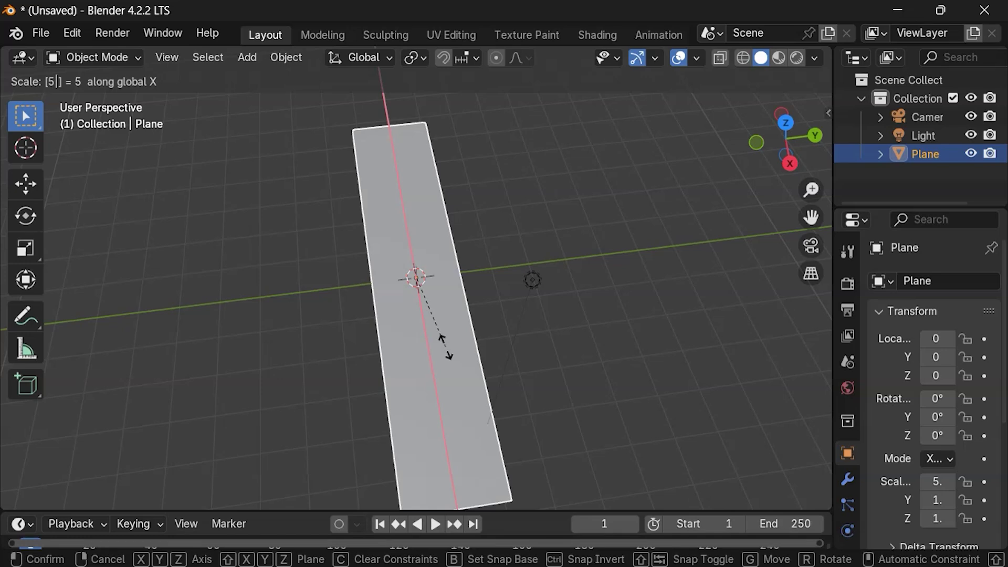
key("Return")
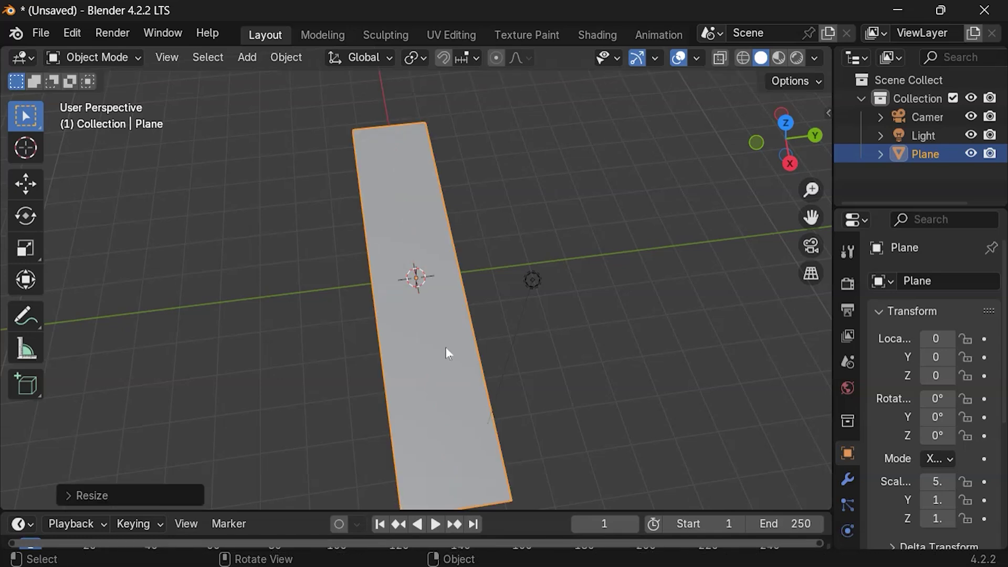
Step: Scale the plane by a factor of 500 along the global Y axis and widen the properties area
scroll(433, 343, "down", 3)
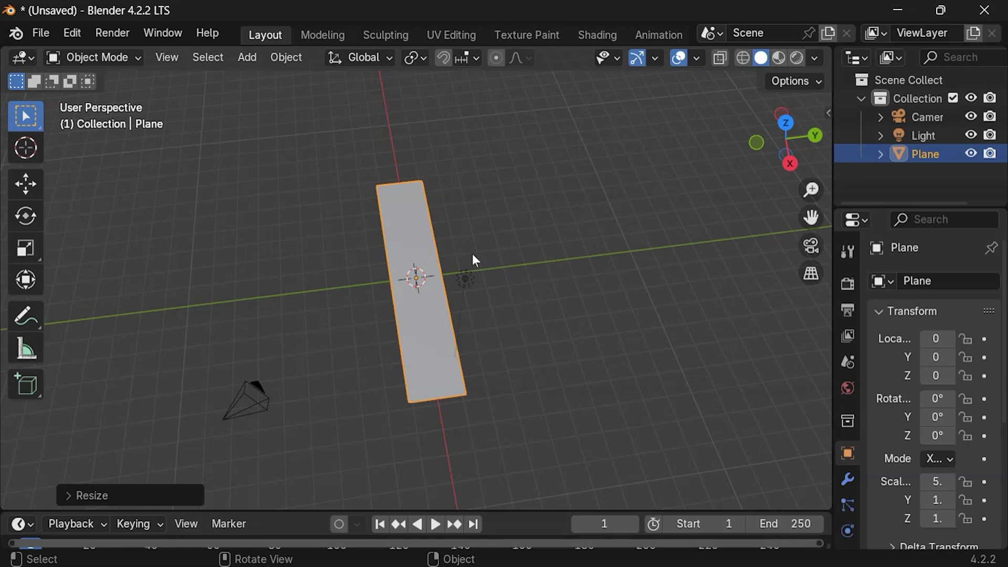
key("s")
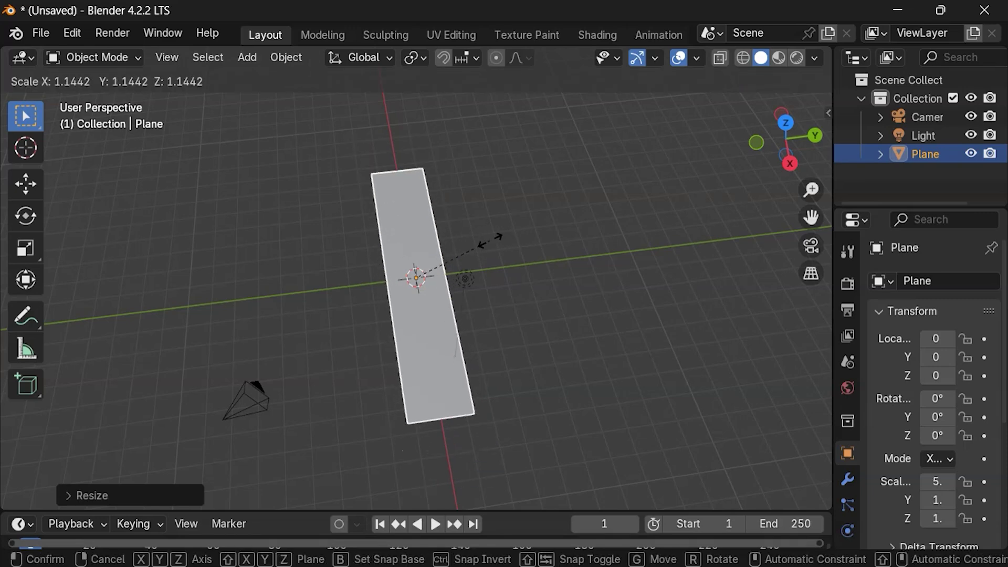
key("y")
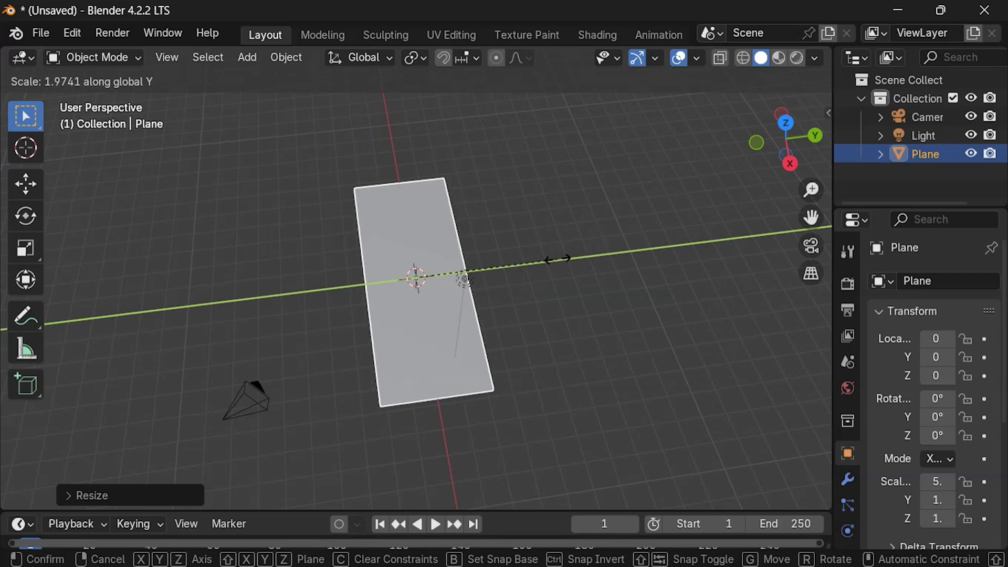
type("500")
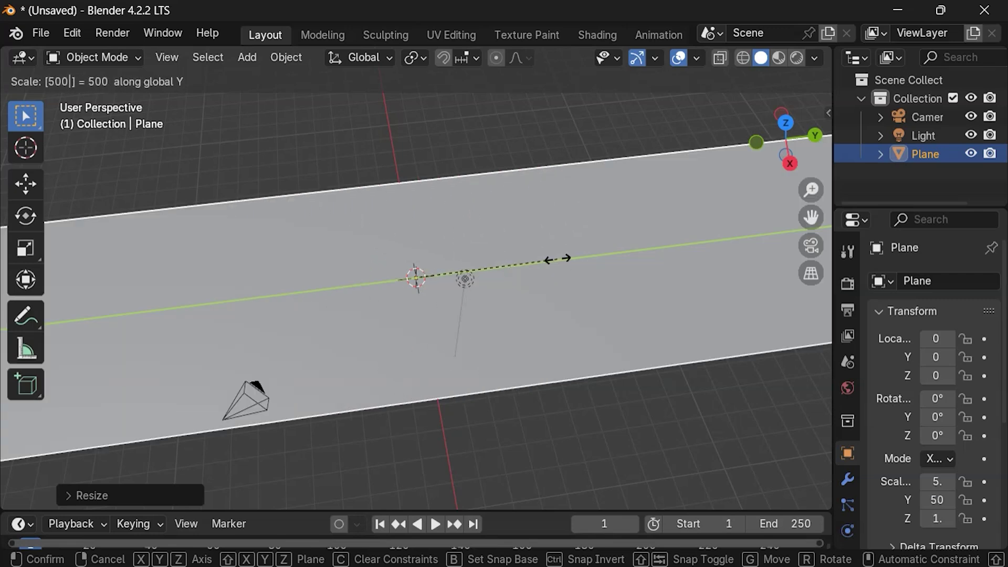
key("Return")
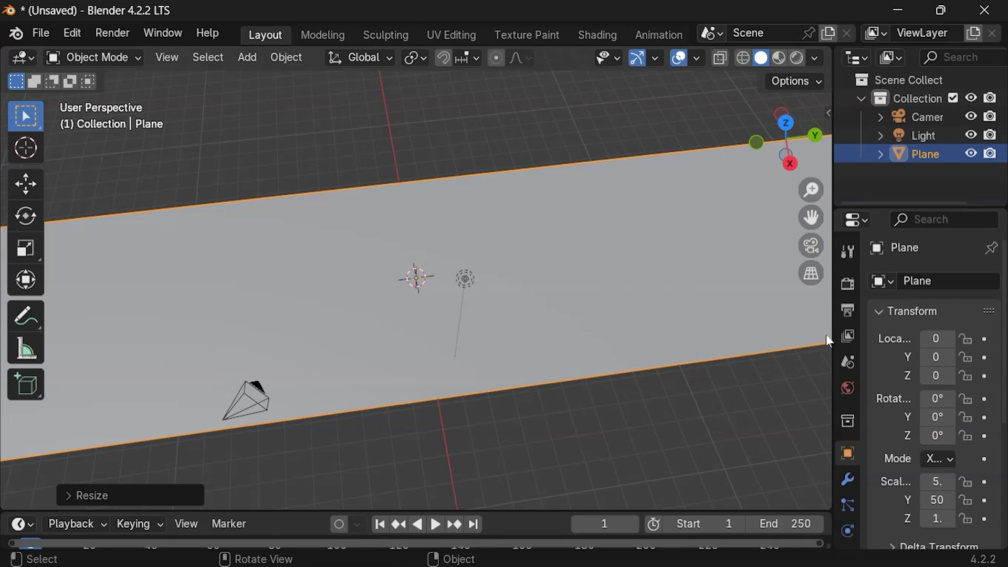
left_click_drag(832, 338, 772, 338)
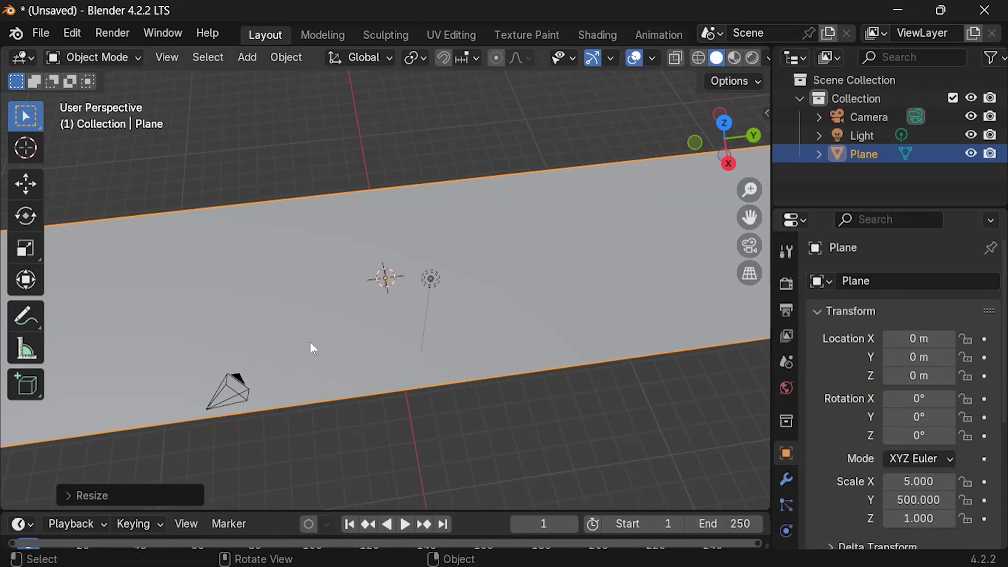
Step: Switch the plane to Edit Mode and deselect all of its geometry
scroll(314, 325, "down", 10)
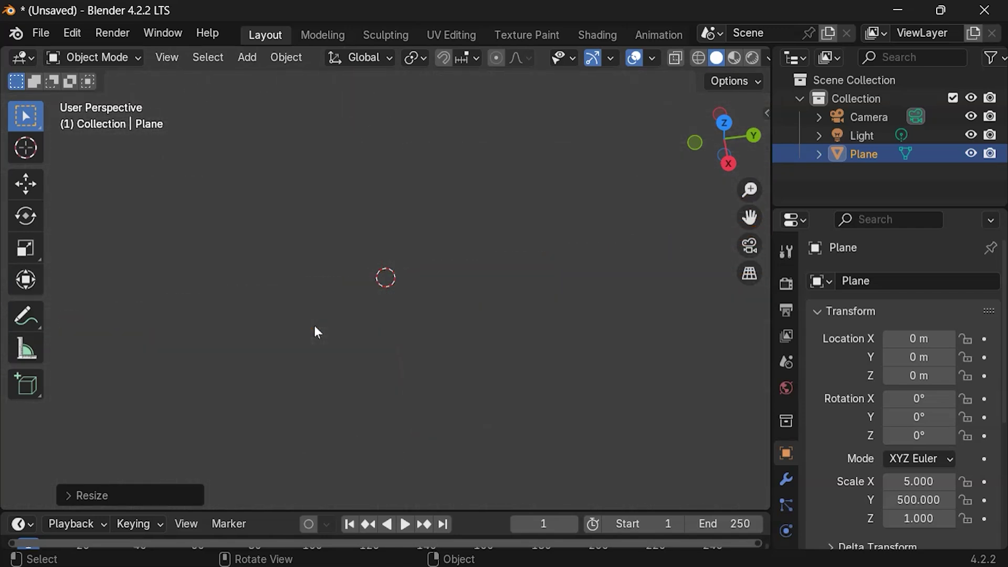
scroll(314, 325, "up", 8)
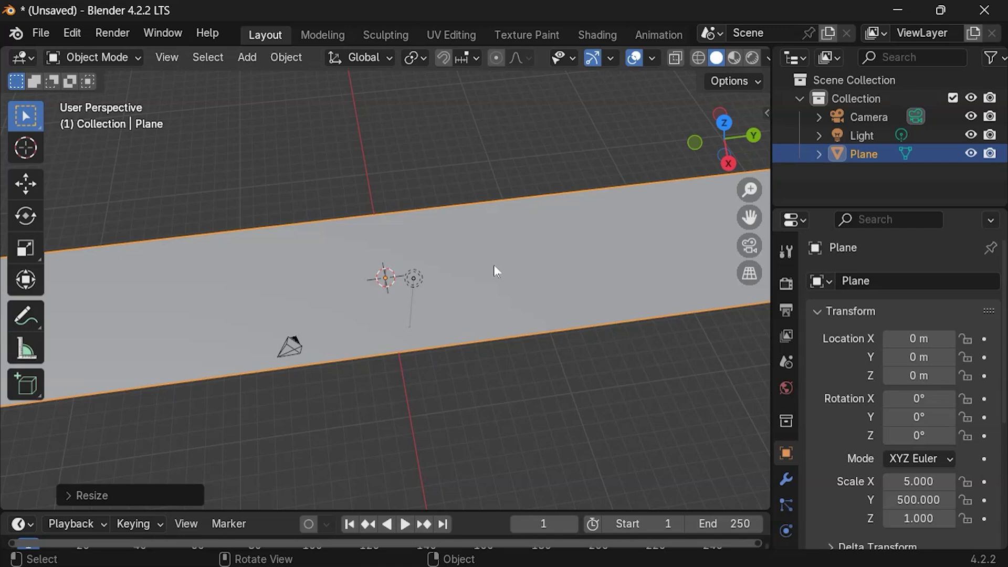
key("Tab")
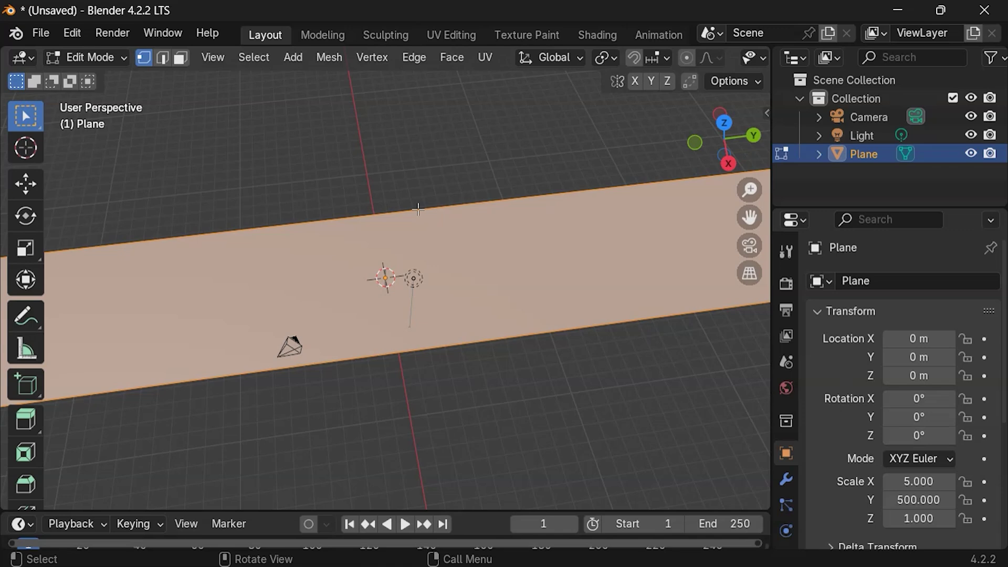
left_click(397, 224)
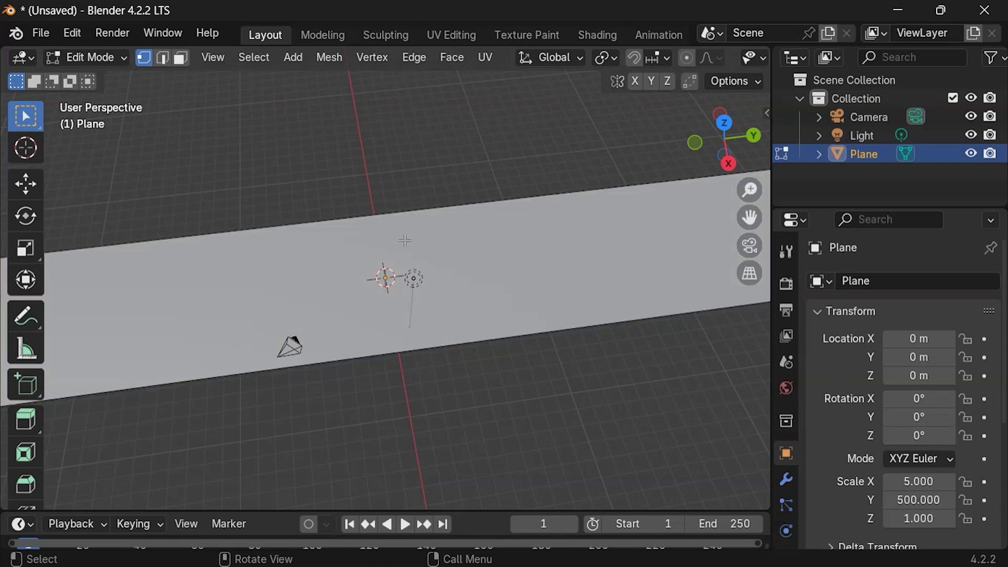
key("ctrl+r")
scroll(354, 229, "up", 1)
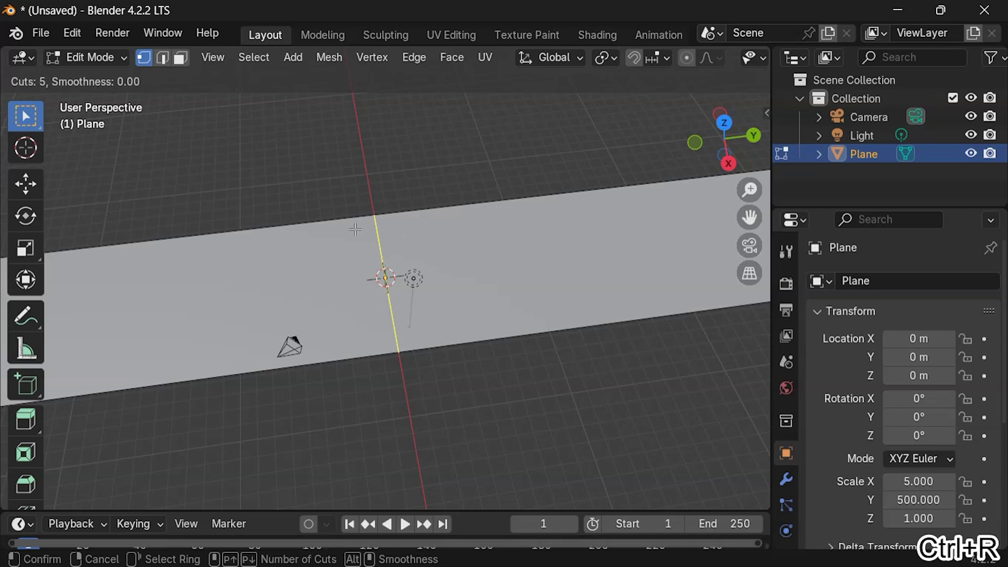
scroll(395, 231, "up", 1)
right_click(395, 229)
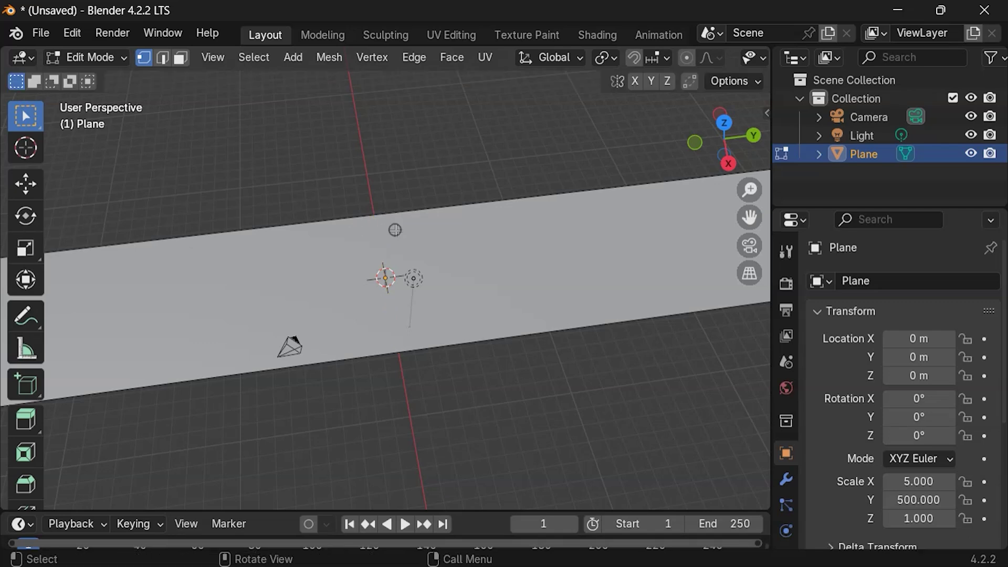
Step: Add 1000 evenly spaced loop cuts across the plane along its length, keeping them unshifted
scroll(401, 240, "down", 12)
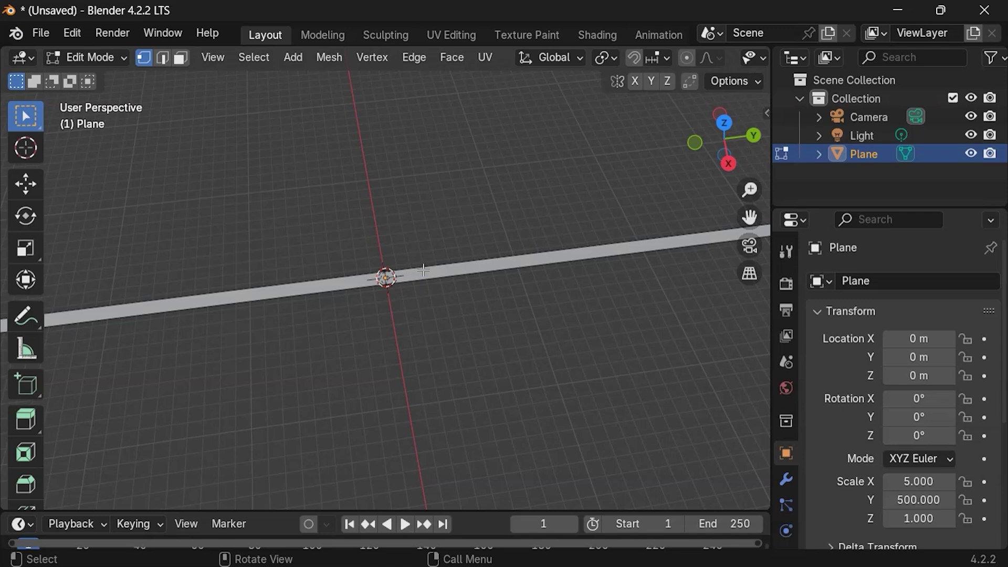
key("ctrl+r")
scroll(426, 267, "up", 20)
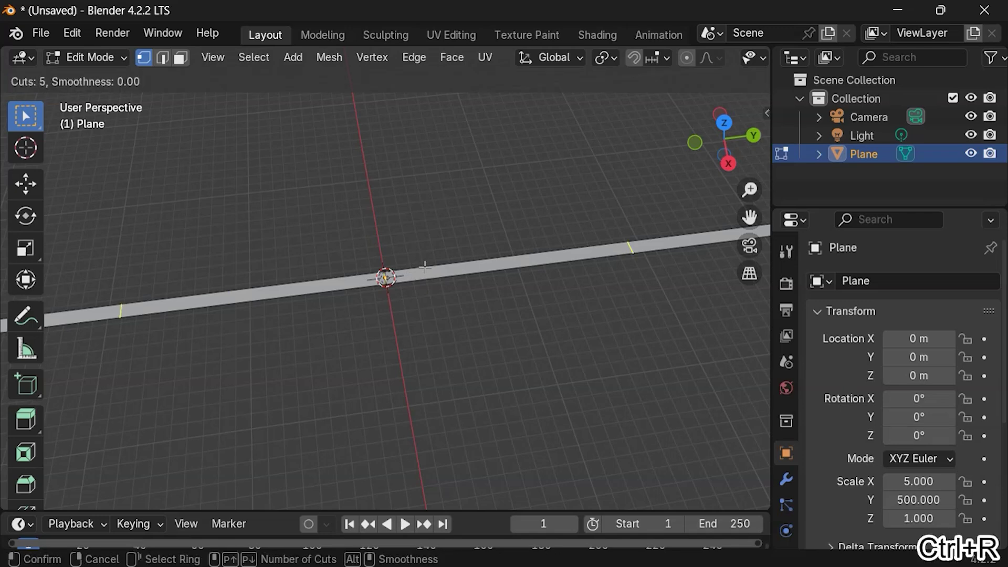
scroll(426, 266, "up", 5)
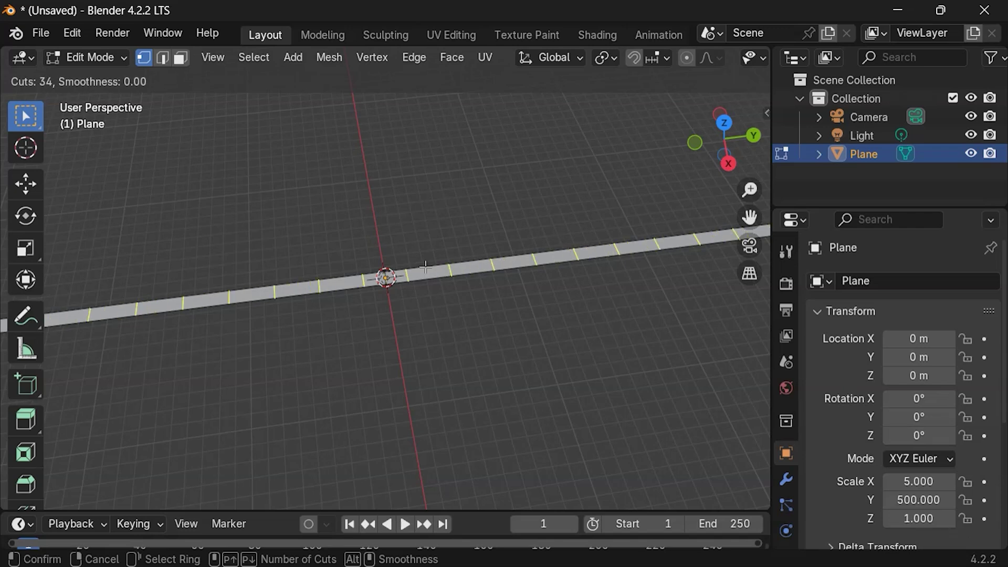
type("100")
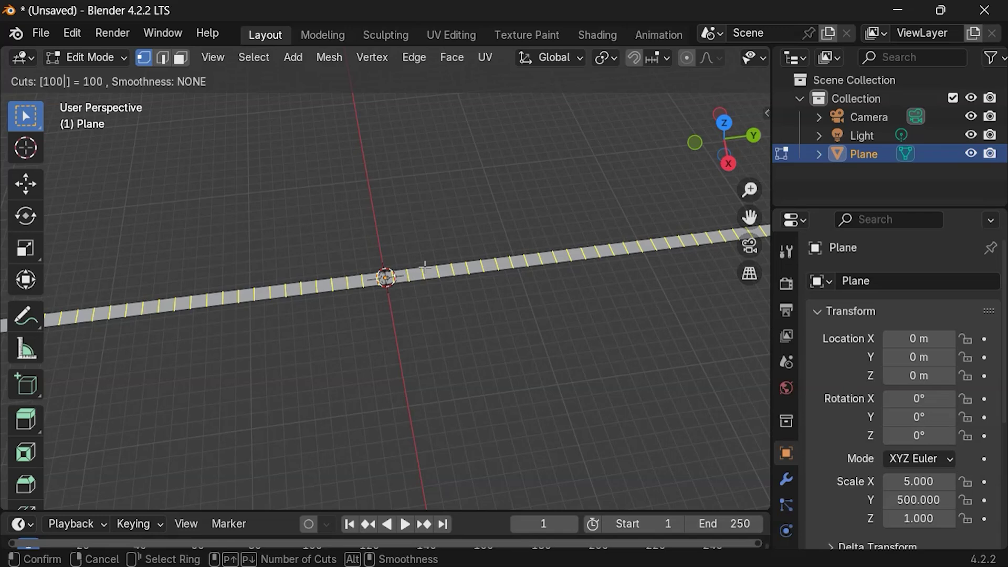
type("0")
key("Return")
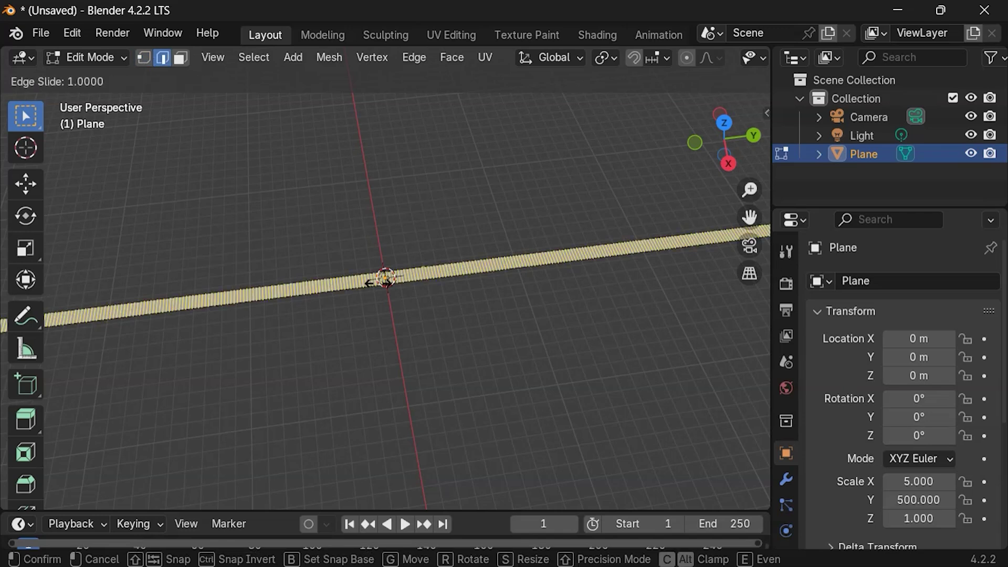
right_click(403, 247)
Step: Add two lengthwise loop cuts that divide the strip into three equal lanes, without sliding them
scroll(391, 263, "up", 6)
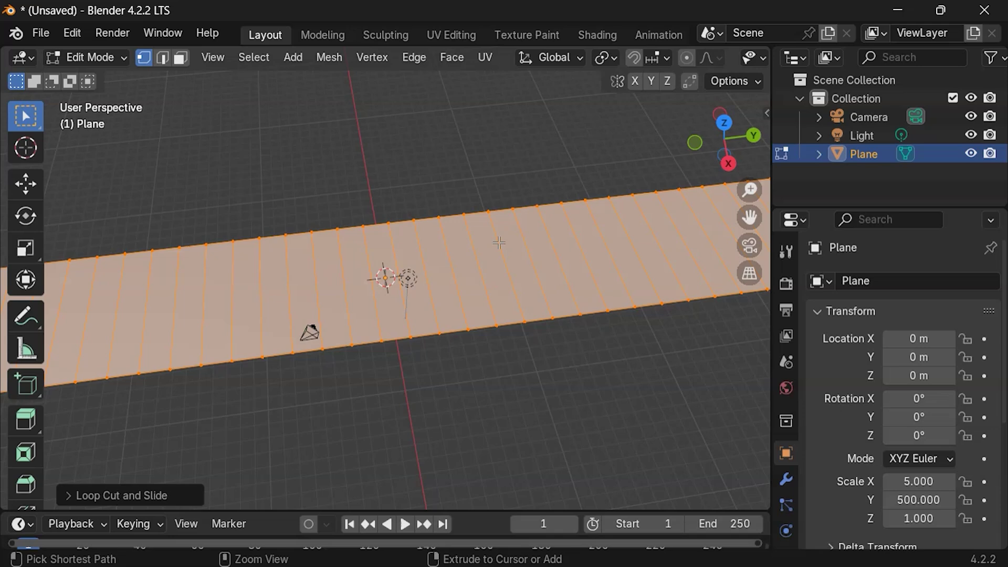
key("ctrl+r")
scroll(499, 243, "up", 1)
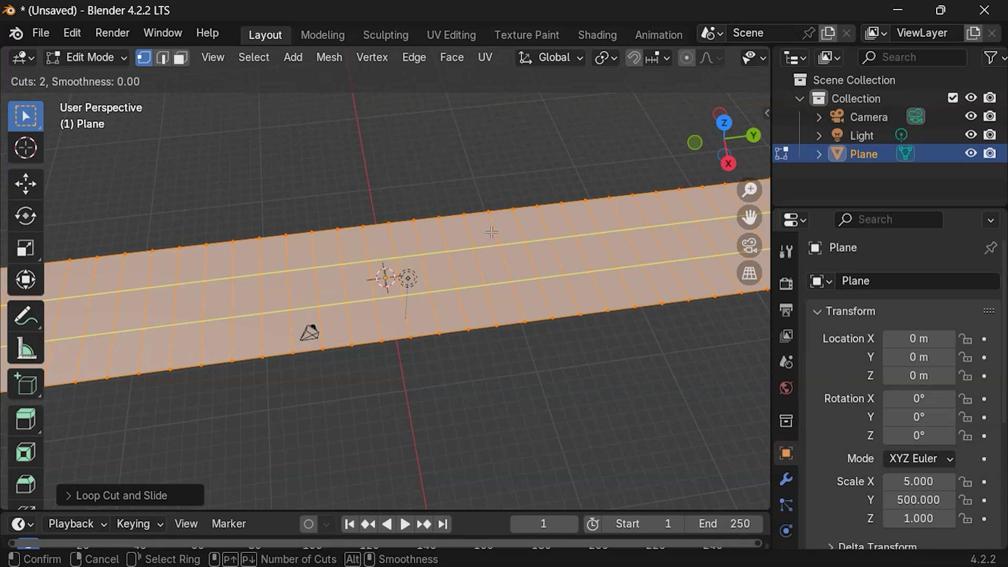
left_click(492, 232)
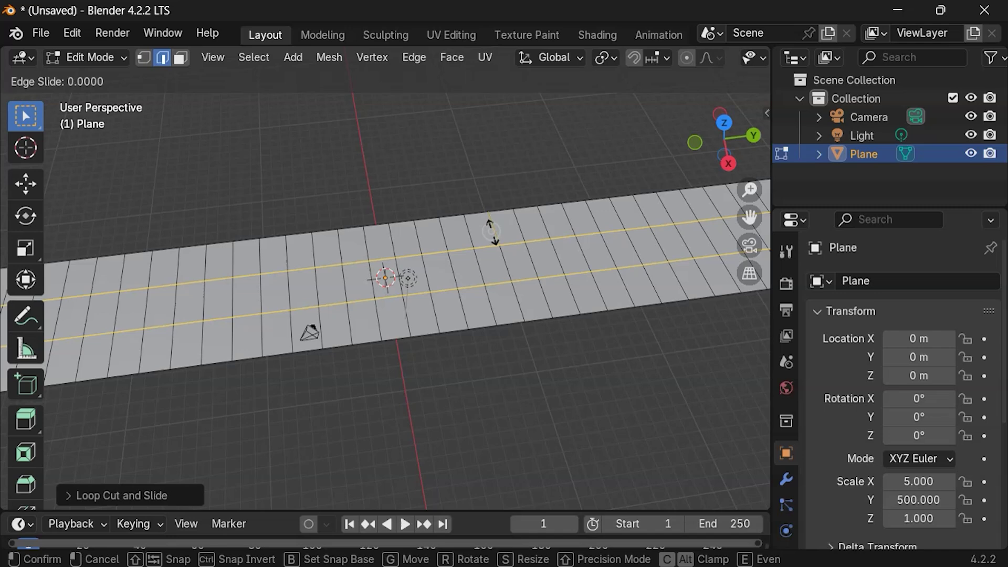
left_click(491, 231)
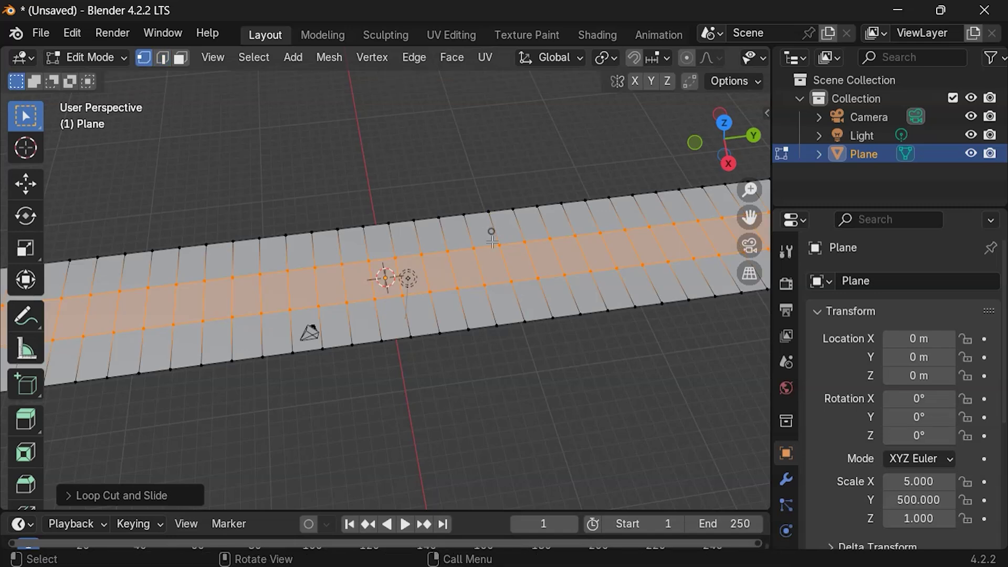
middle_click_drag(511, 284, 536, 282)
scroll(451, 282, "up", 2)
scroll(451, 283, "down", 1)
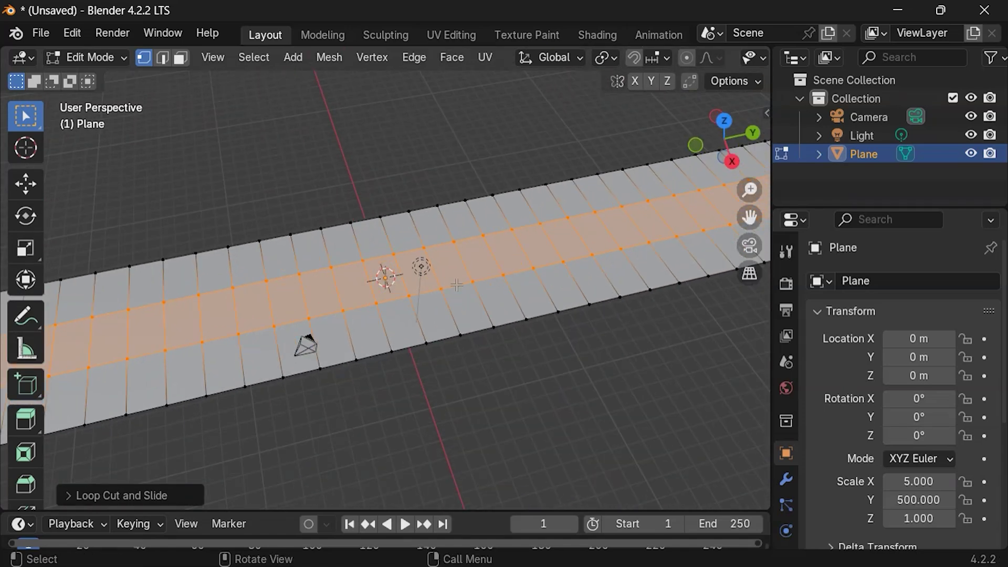
Step: Scale the selected middle lane by a factor of 2.5 along the global X axis, leaving narrow side strips
key("s")
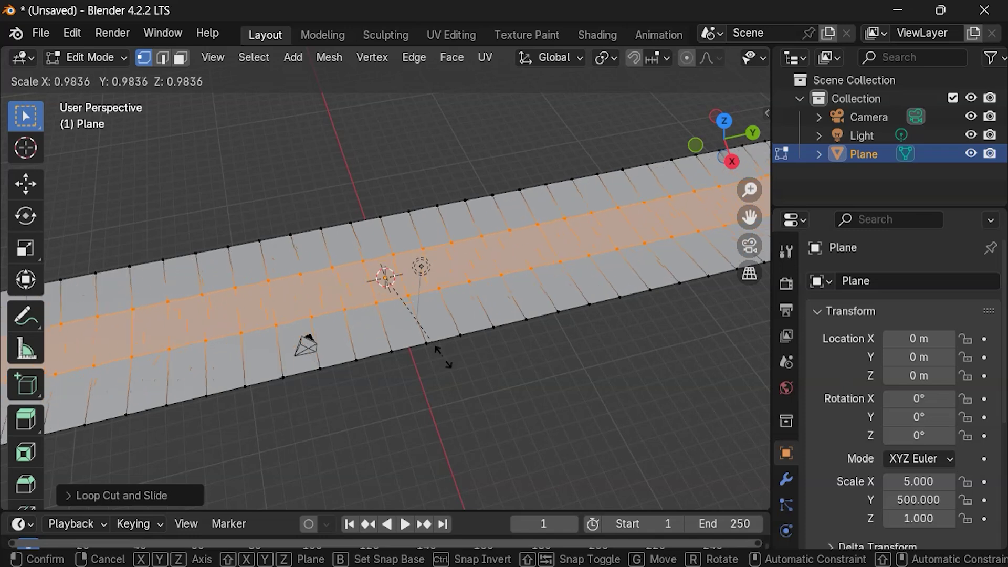
key("x")
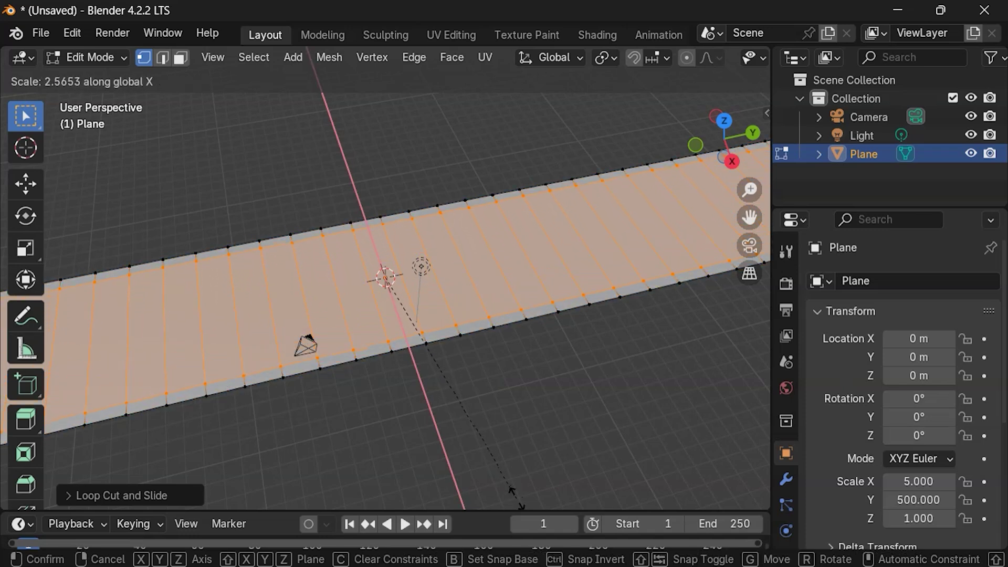
type("2.5")
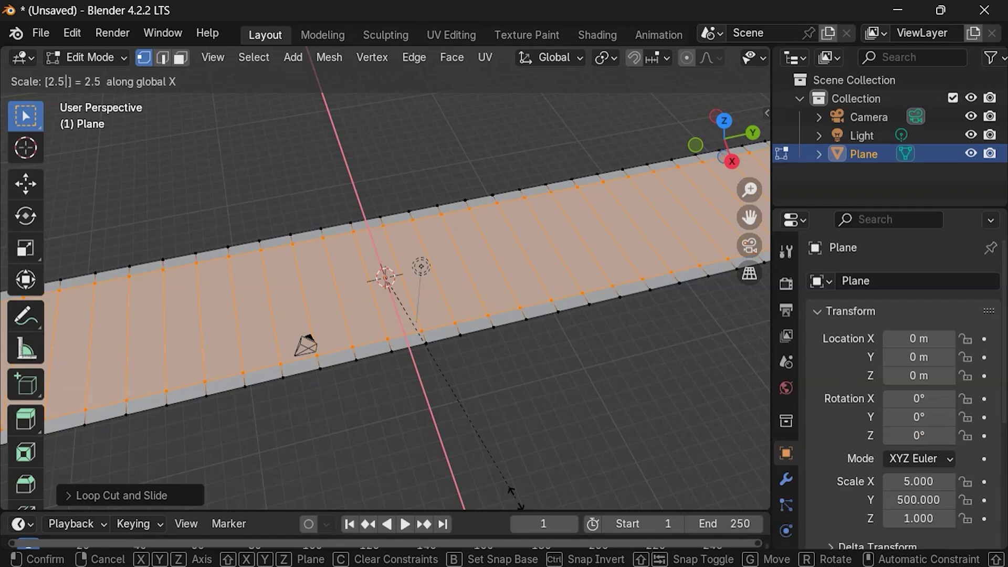
key("Return")
middle_click_drag(152, 288, 319, 348)
left_click(318, 348)
Step: Create a new material for the plane and name it Ground
left_click_drag(769, 327, 737, 330)
scroll(759, 472, "down", 5)
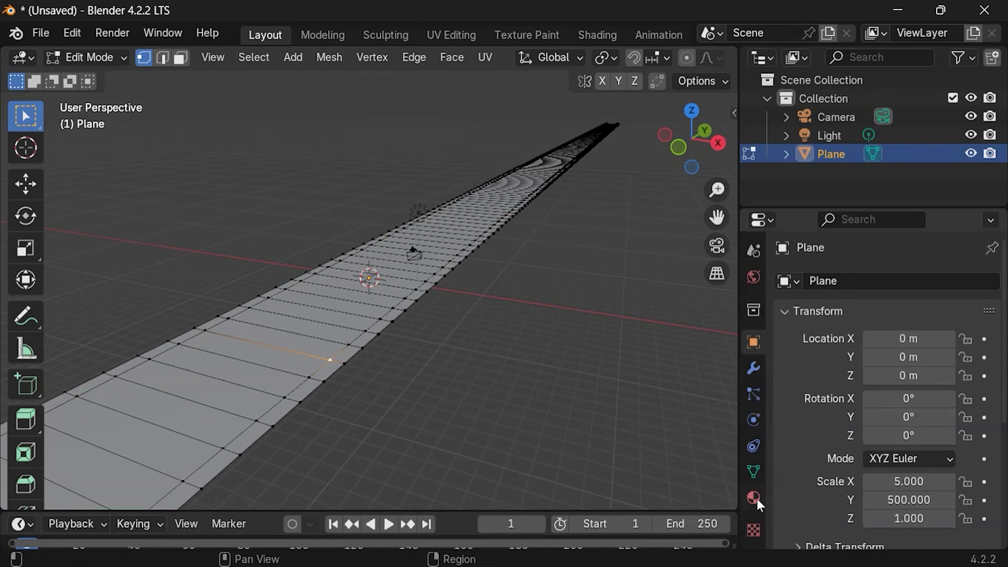
left_click(755, 495)
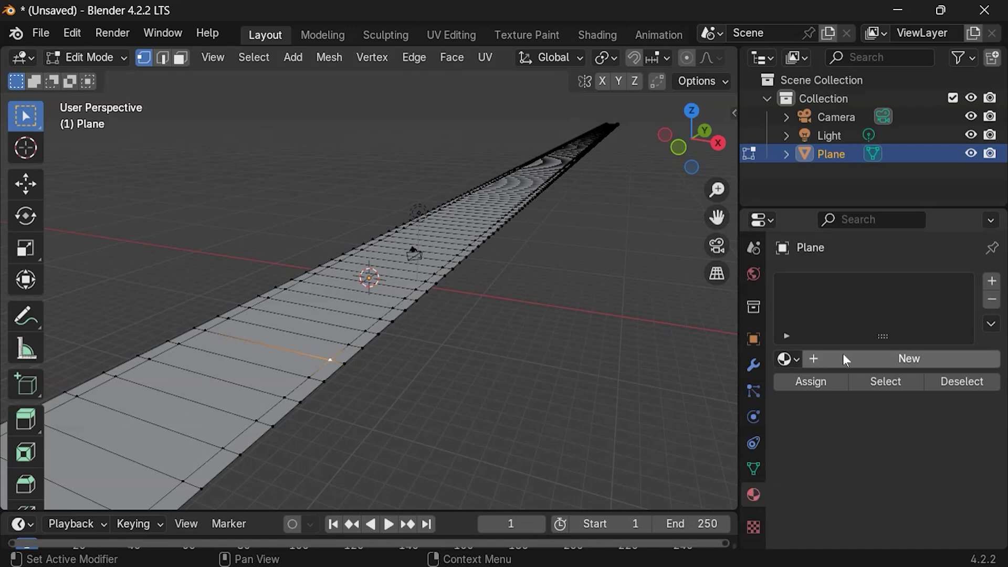
double_click(838, 289)
type("Ground")
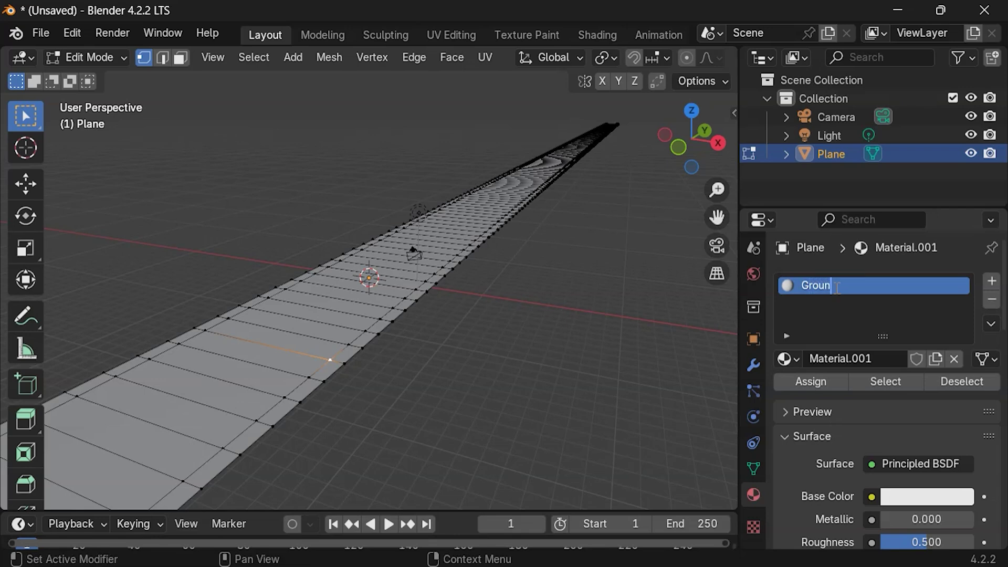
key("Return")
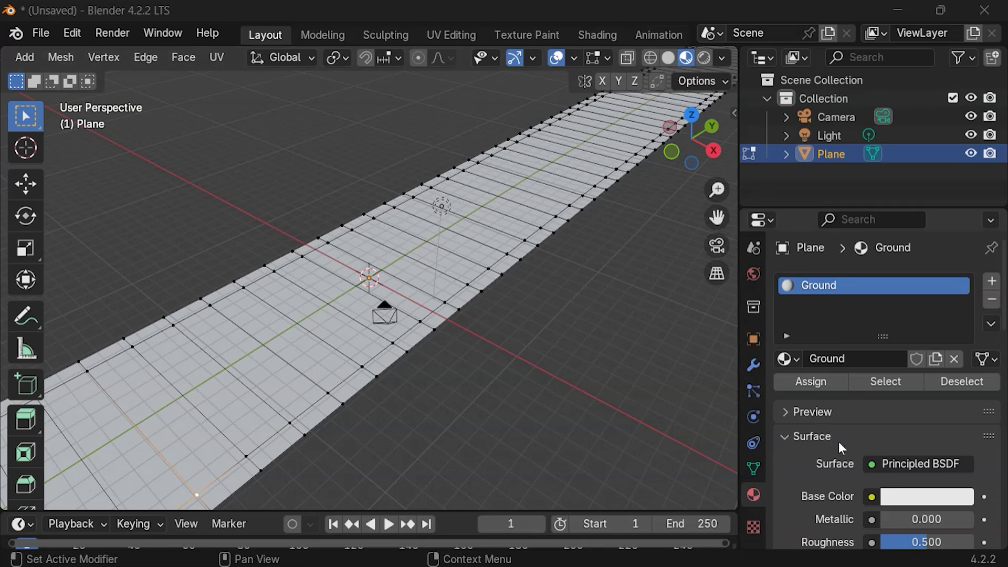
Step: Set the Ground material's base color to hex fac987
left_click(914, 498)
left_click(934, 388)
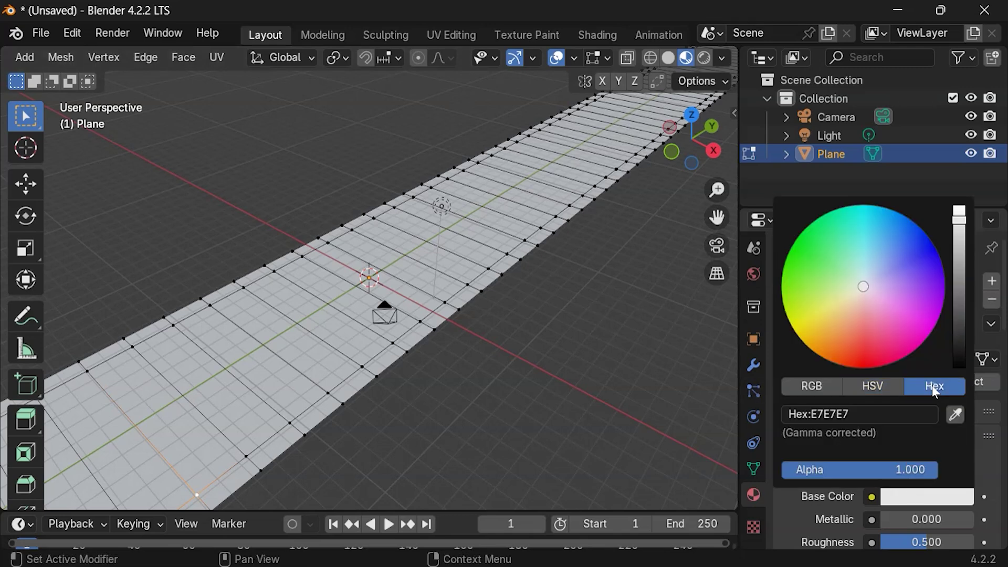
left_click(880, 414)
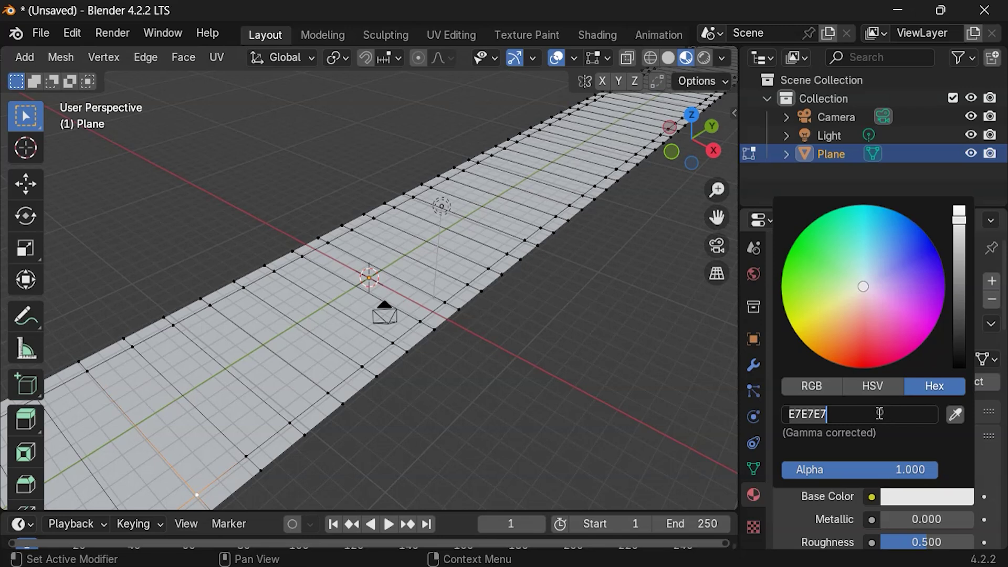
type("fac987")
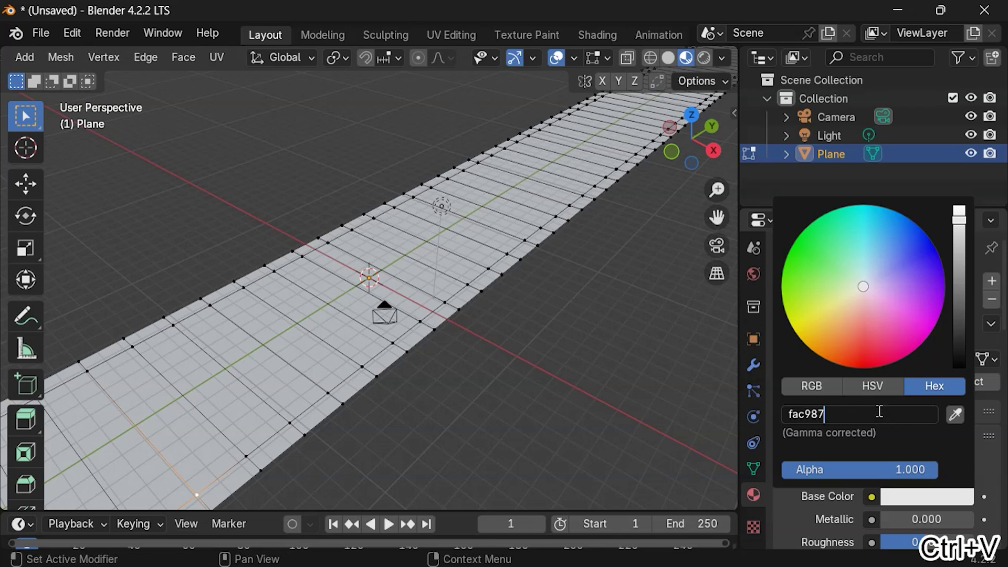
key("Return")
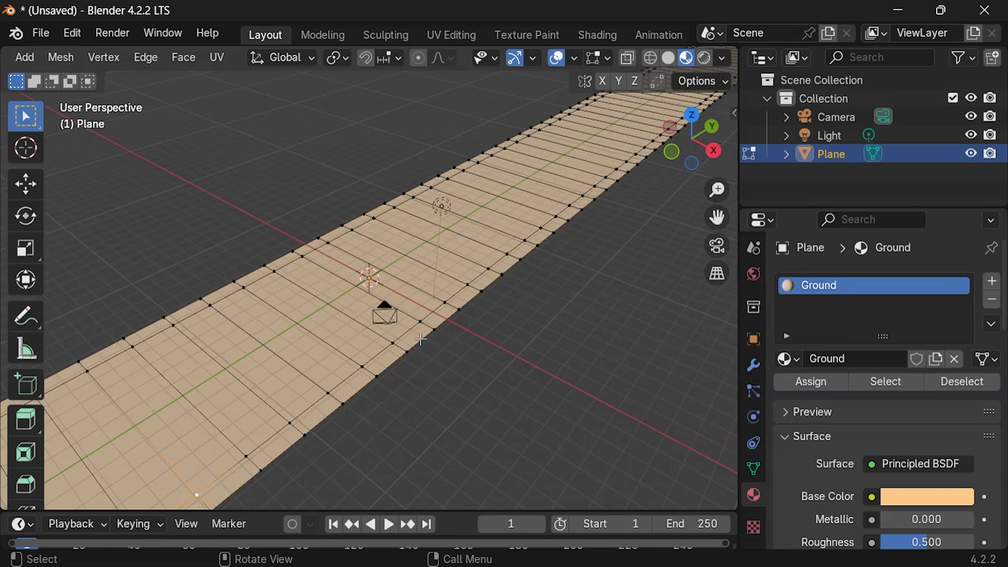
Step: Add a second material named Border and assign it to the narrow face strip along the plane's positive X side
left_click(349, 389, "alt")
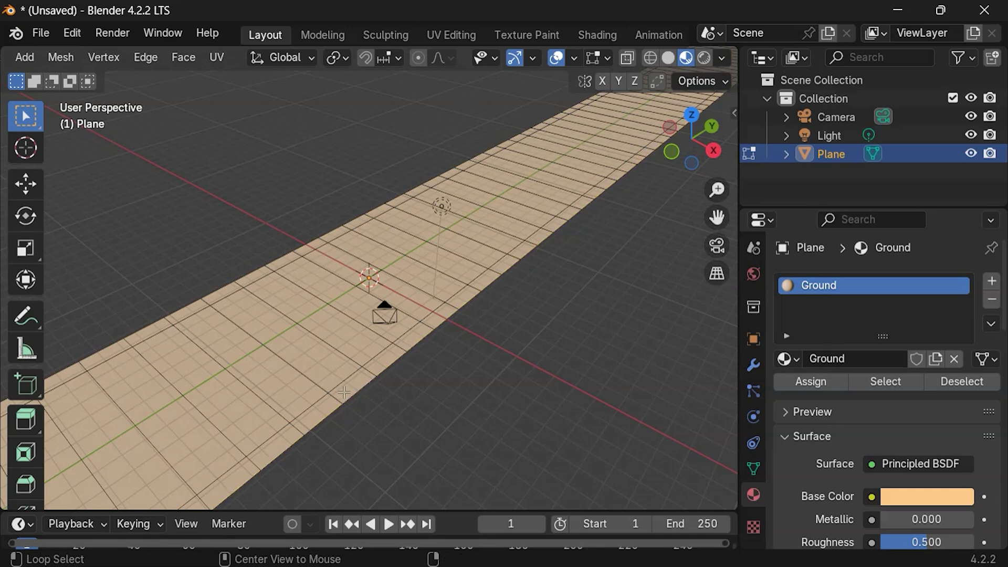
left_click(338, 394)
left_click(334, 399, "alt")
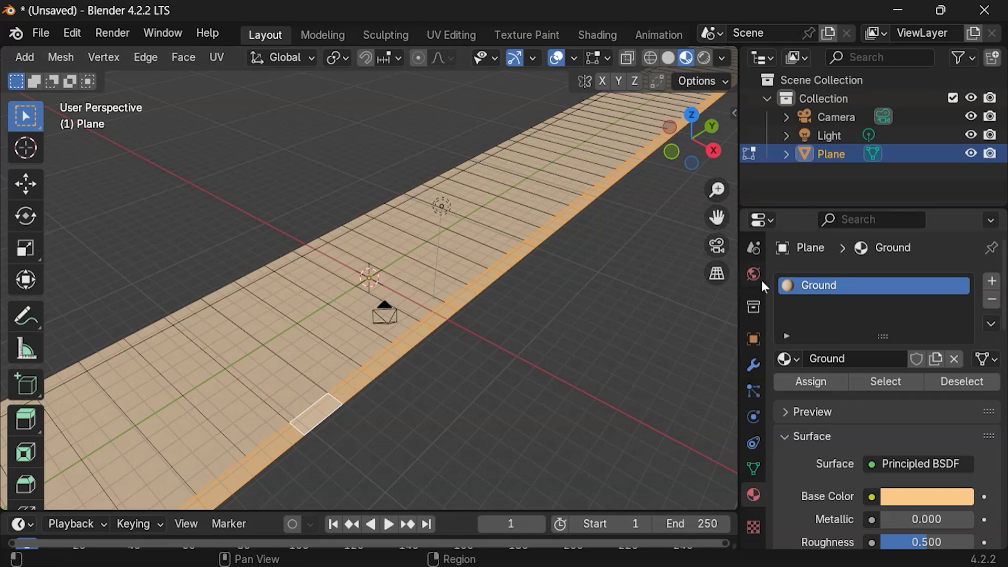
left_click(992, 282)
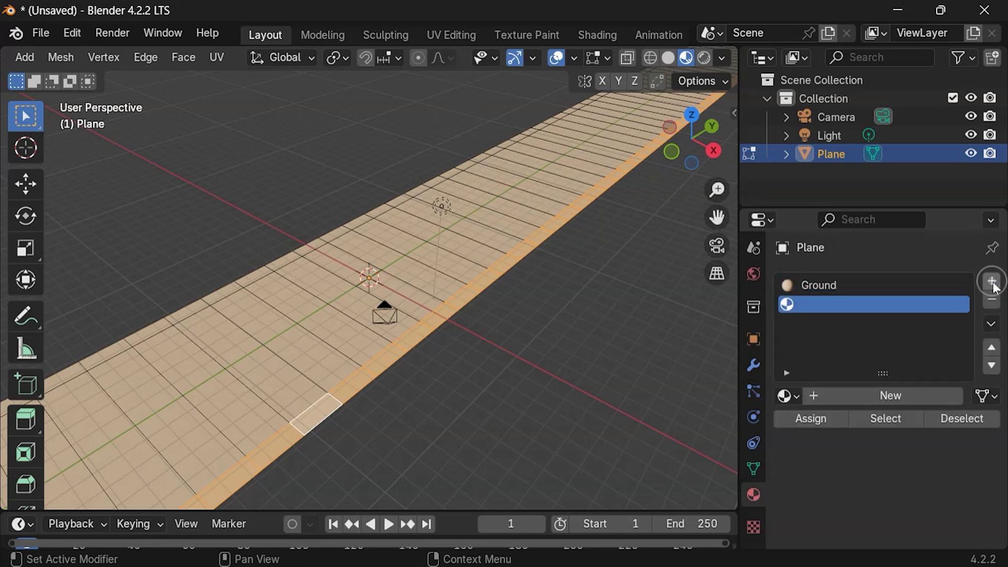
left_click(837, 393)
double_click(859, 307)
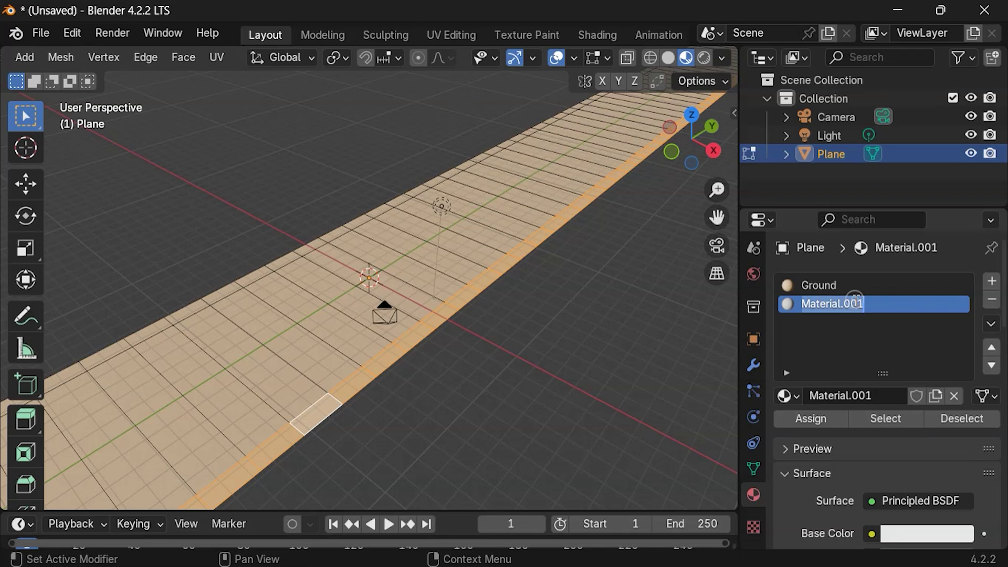
type("Border")
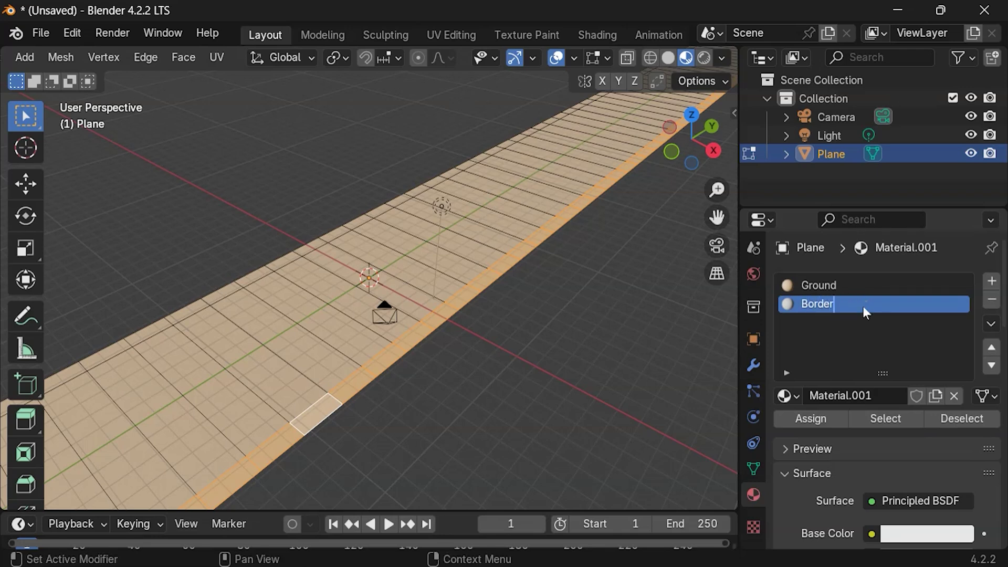
key("Return")
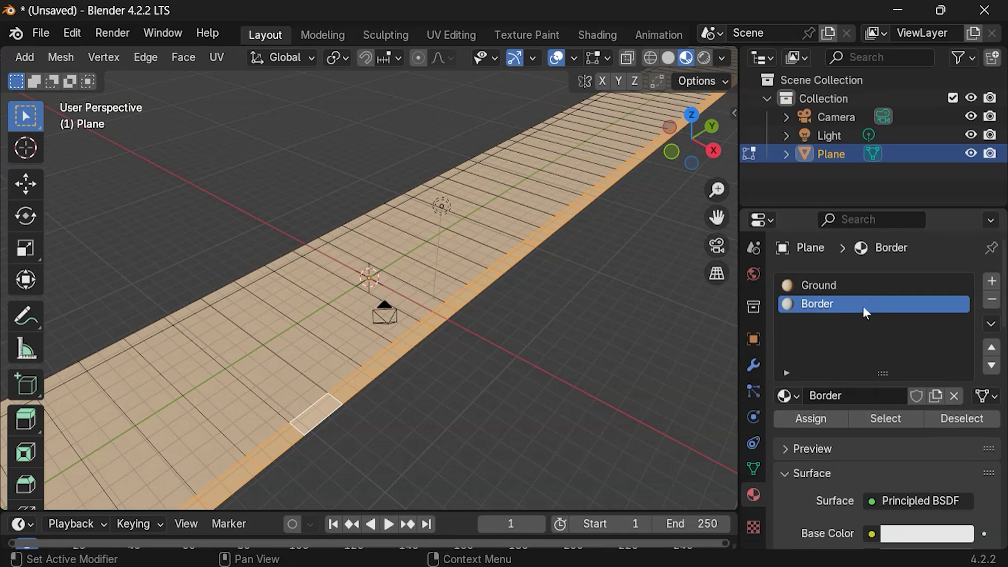
left_click(811, 419)
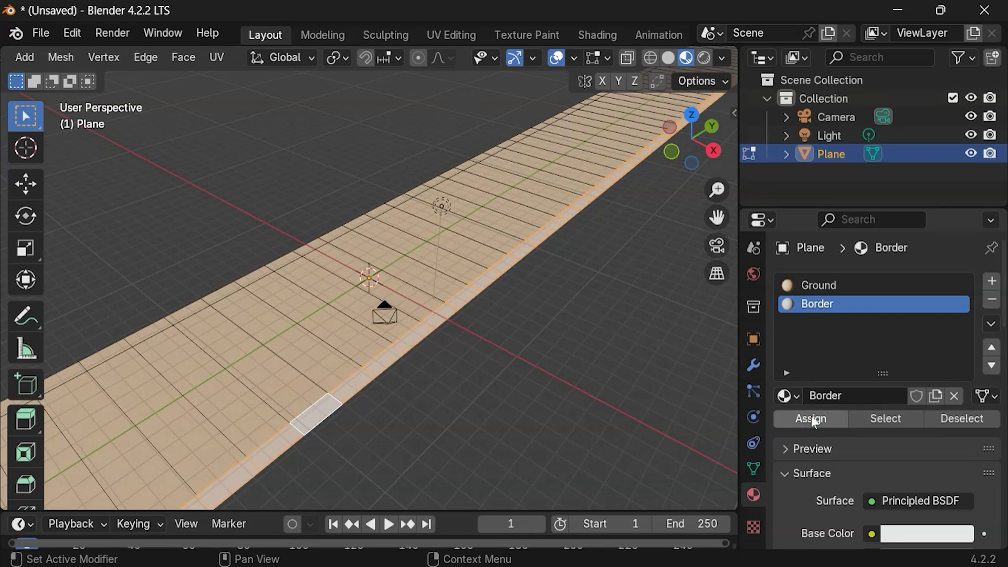
Step: Set the Border material's base color to hex de915b
left_click(925, 534)
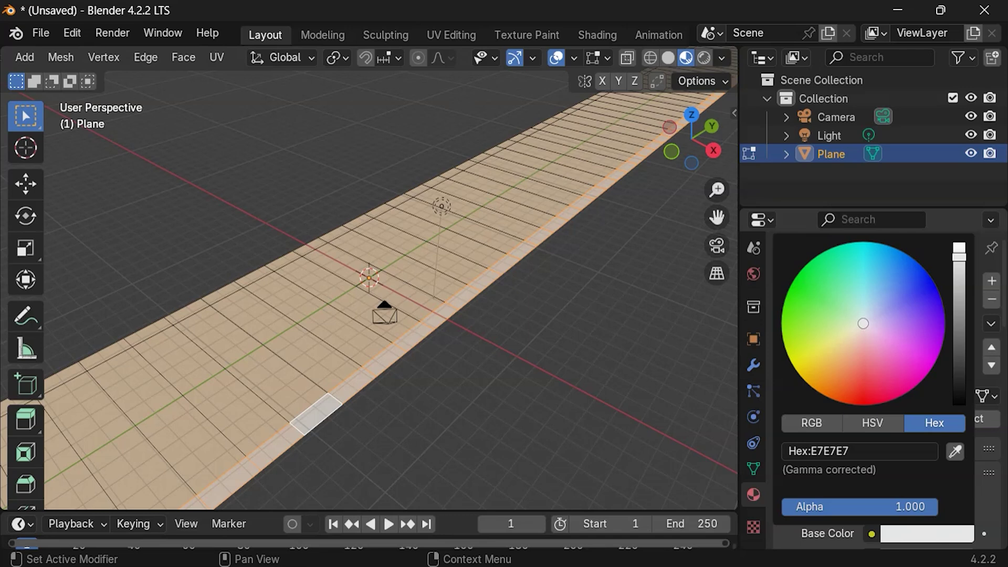
left_click(881, 450)
type("de915b")
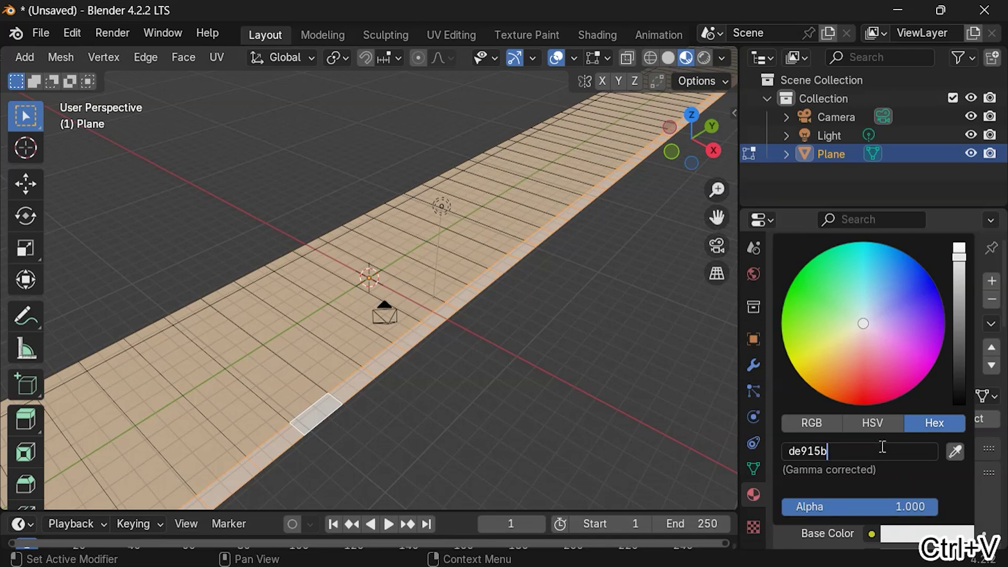
key("Return")
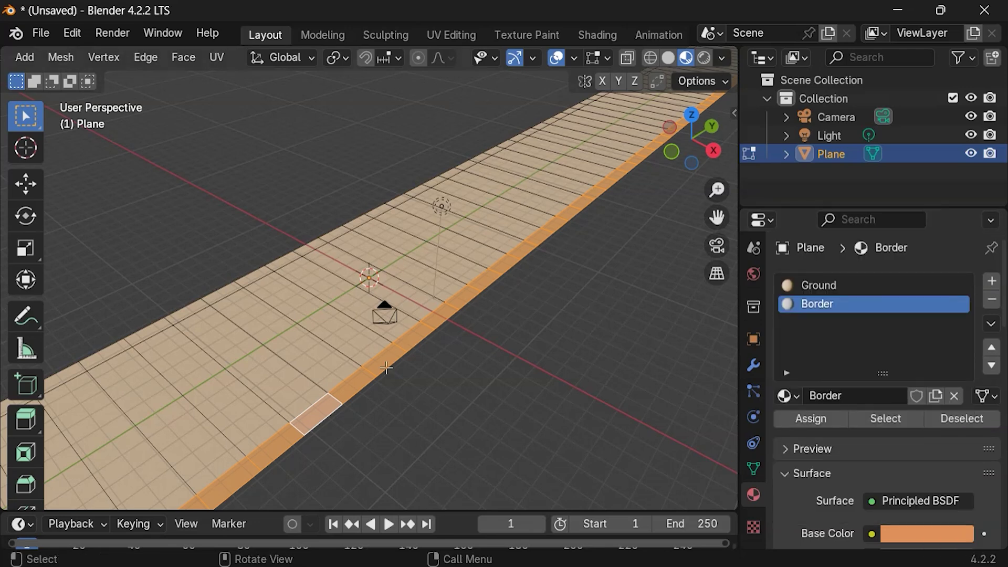
Step: Assign the Border material to the narrow face strip along the plane's negative X side
left_click(271, 266)
left_click(266, 264, "alt")
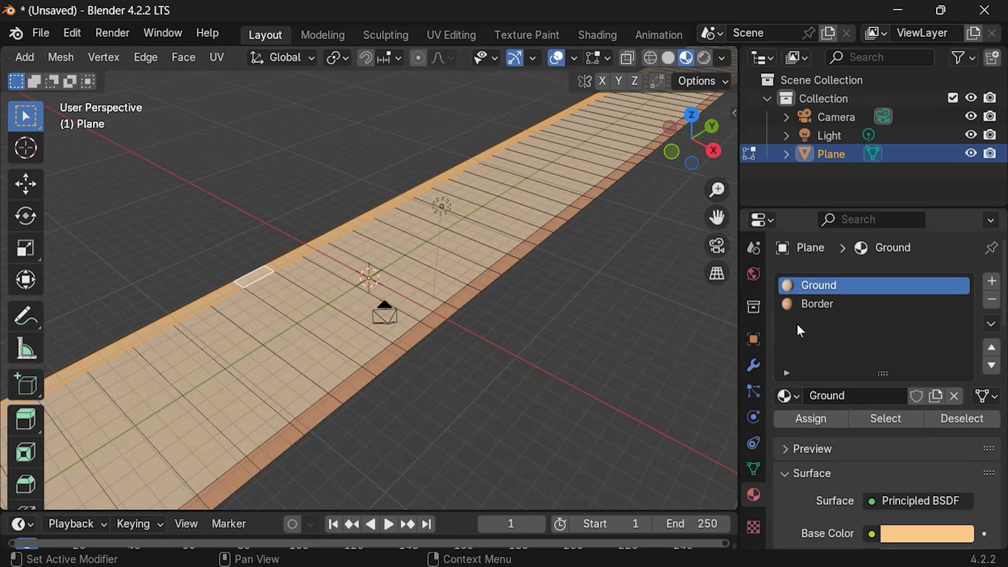
left_click(804, 304)
left_click(811, 418)
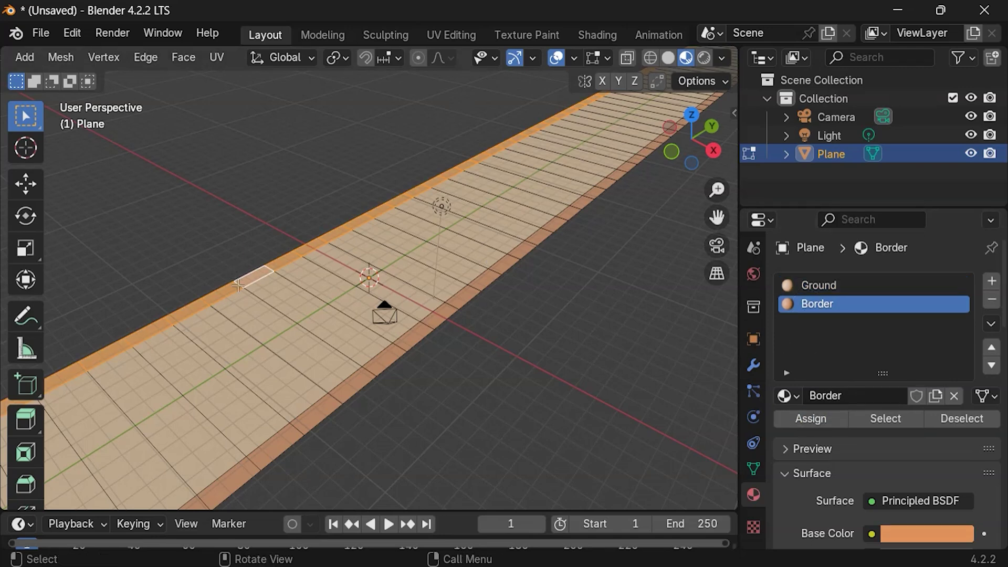
Step: In vertex selection, move the inner edge loop of the negative X border strip 0.3 m along global X
middle_click_drag(235, 333, 230, 286)
key("1")
key("alt+a")
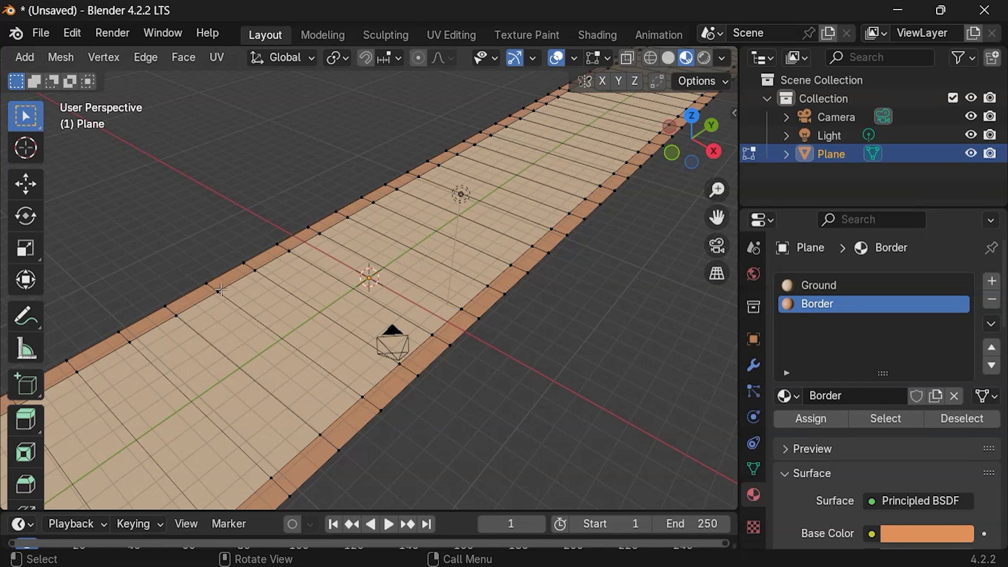
left_click(220, 289, "shift")
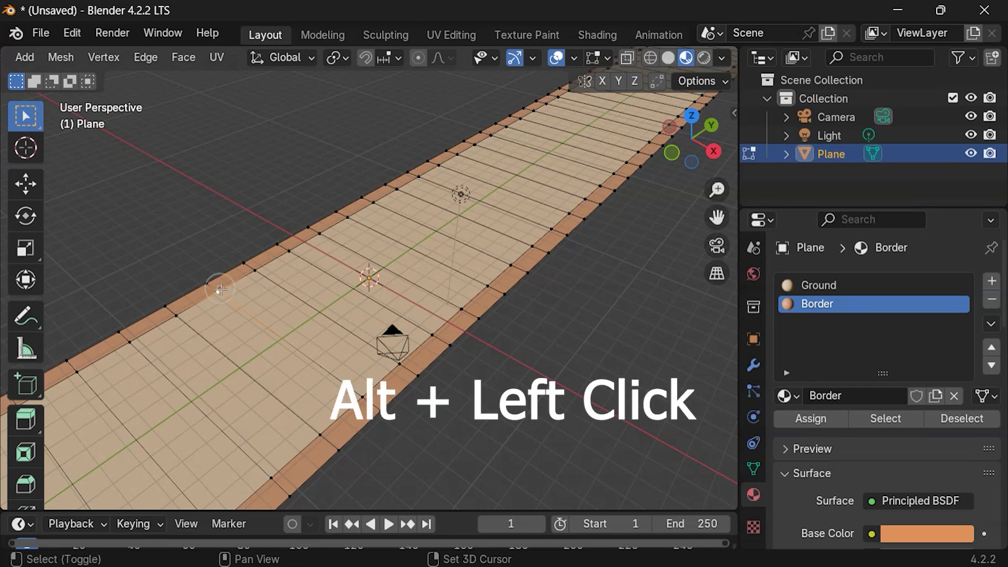
left_click(220, 290, "alt")
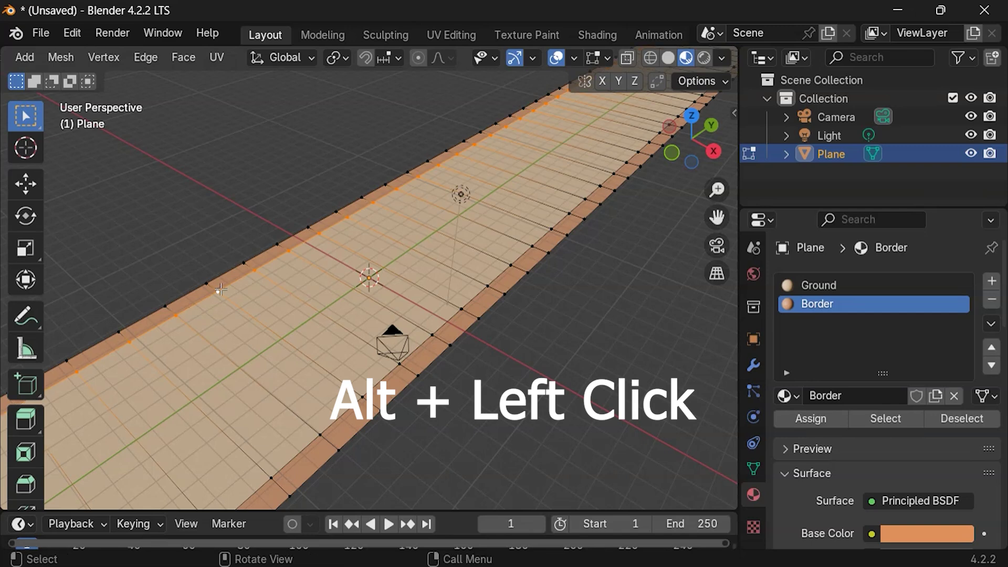
key("g")
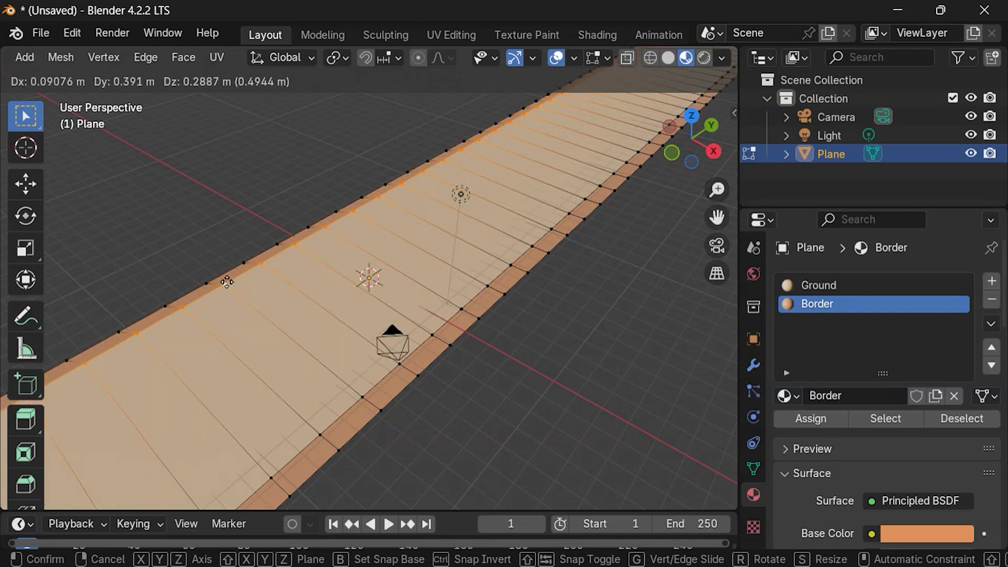
key("x")
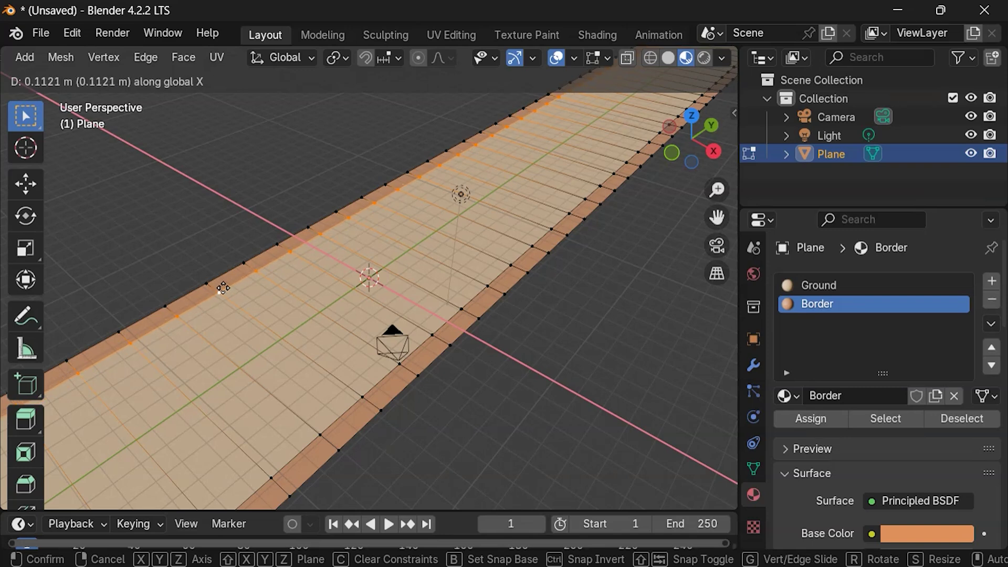
type("0")
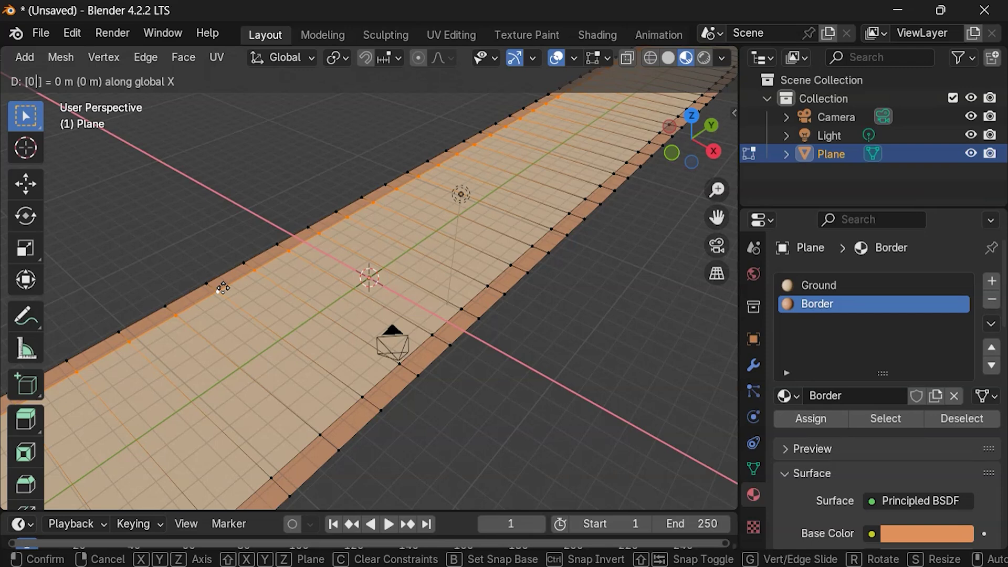
type(".2")
key("BackSpace")
type("3")
key("Return")
Step: Move the inner edge loop of the positive X border strip -0.3 m along global X
left_click(389, 366)
left_click(399, 366, "alt")
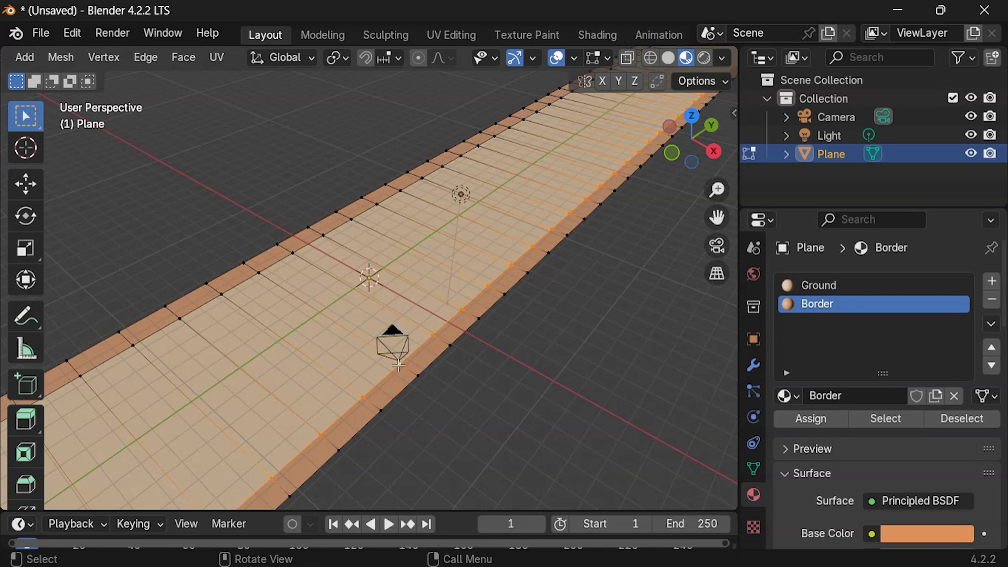
key("g")
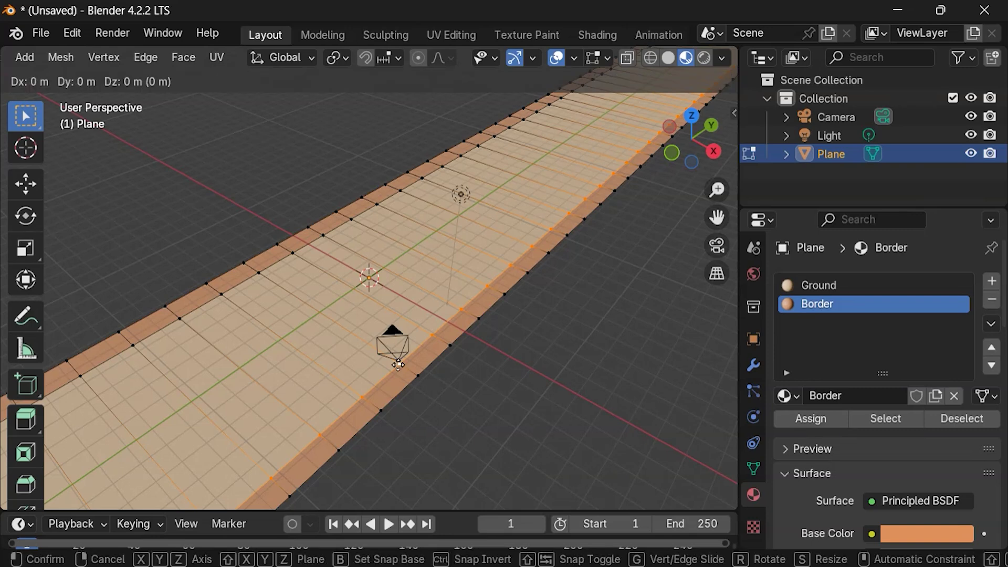
type("x0.3-")
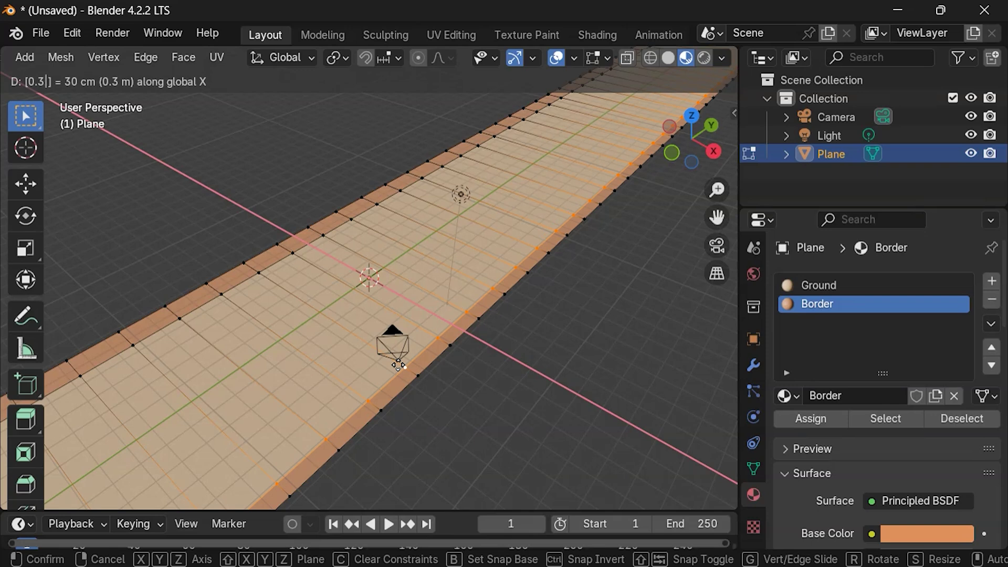
key("Return")
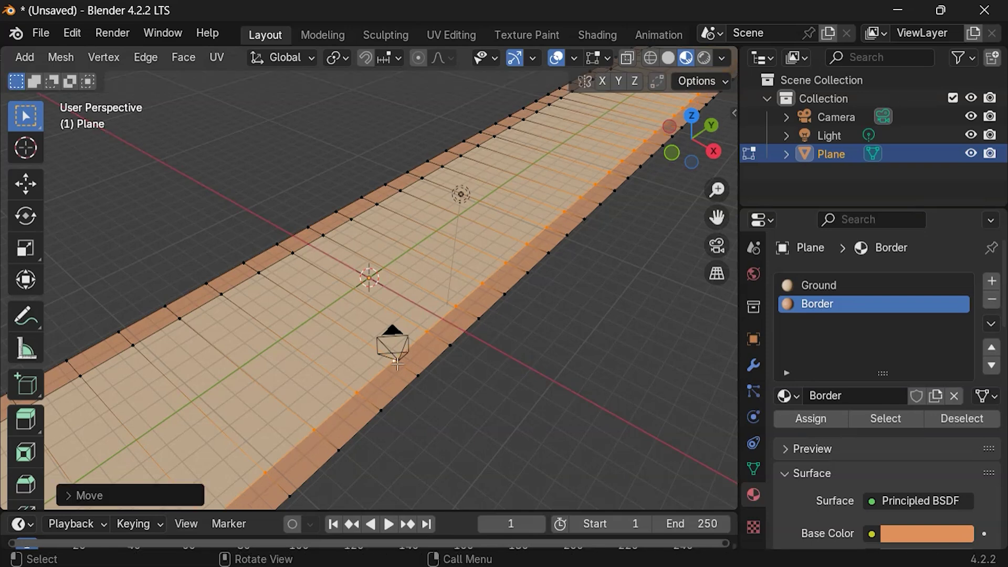
Step: Add a lengthwise loop cut in the negative X border strip with an edge slide of 0.1
key("ctrl+r")
left_click(213, 292)
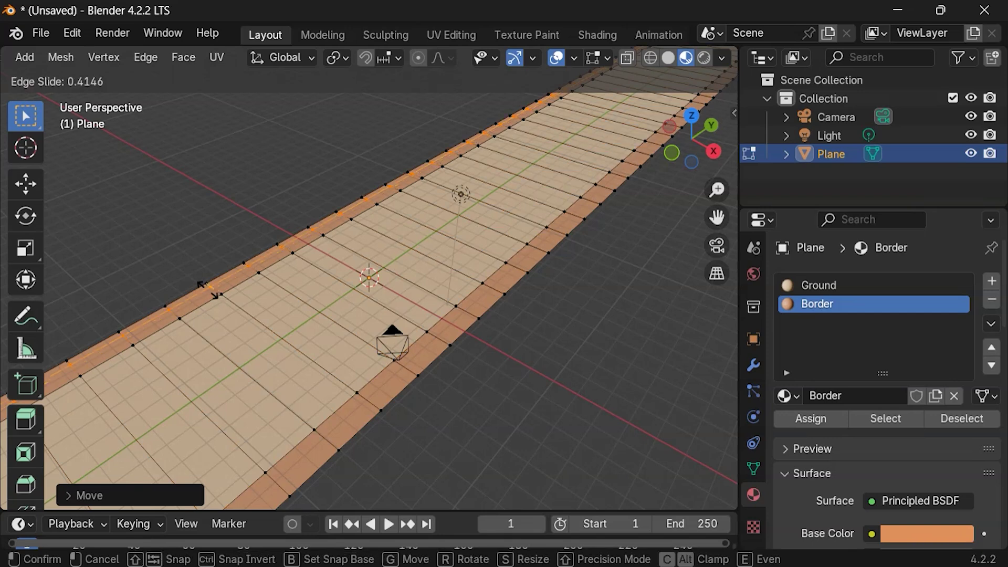
type("0.")
type("1")
key("Return")
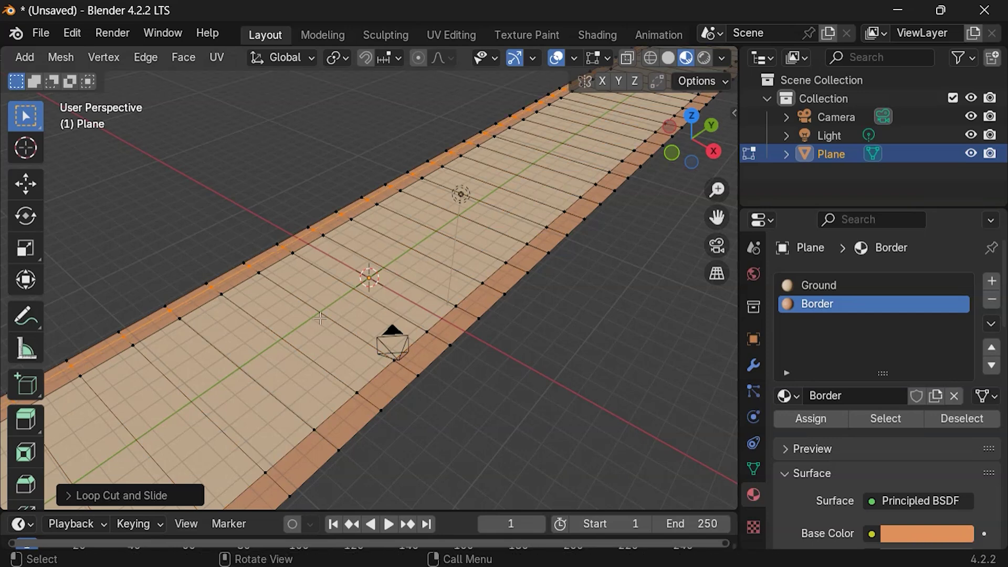
Step: Add a lengthwise loop cut in the positive X border strip with an edge slide of -0.3
key("ctrl+r")
left_click(403, 371)
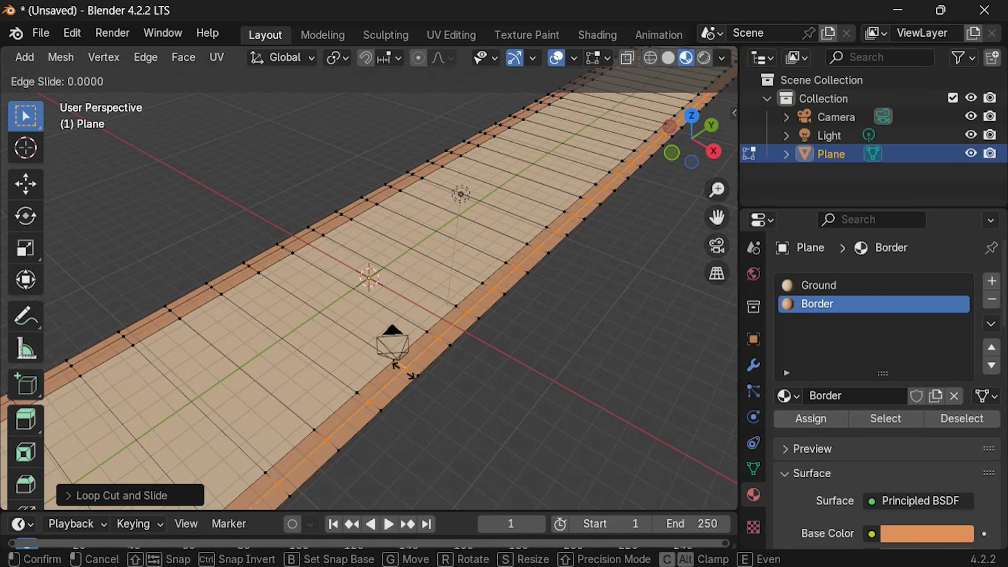
type("0.3")
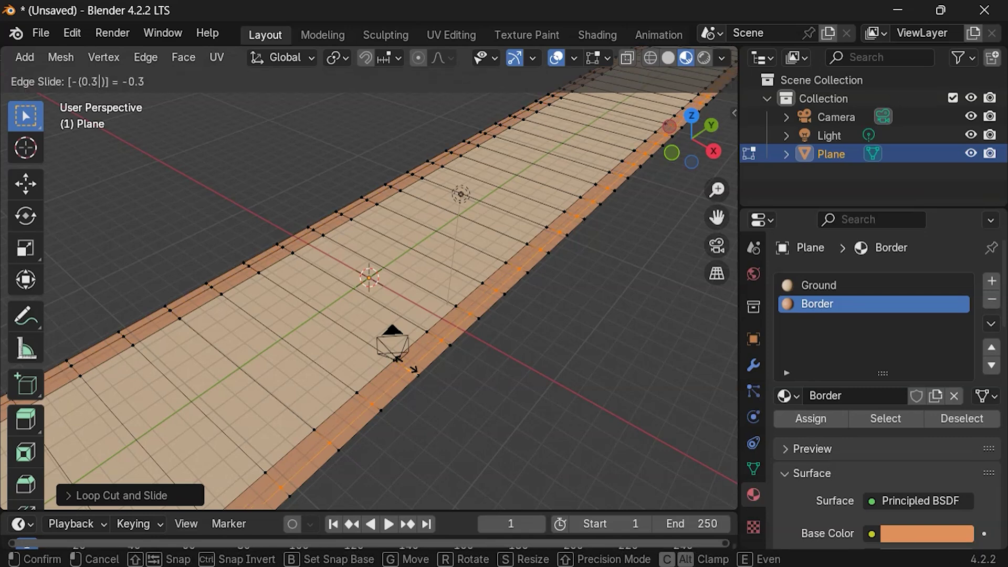
key("Return")
Step: In face selection, select the outer strip of the positive X border and assign it a new material named BorderDark
key("3")
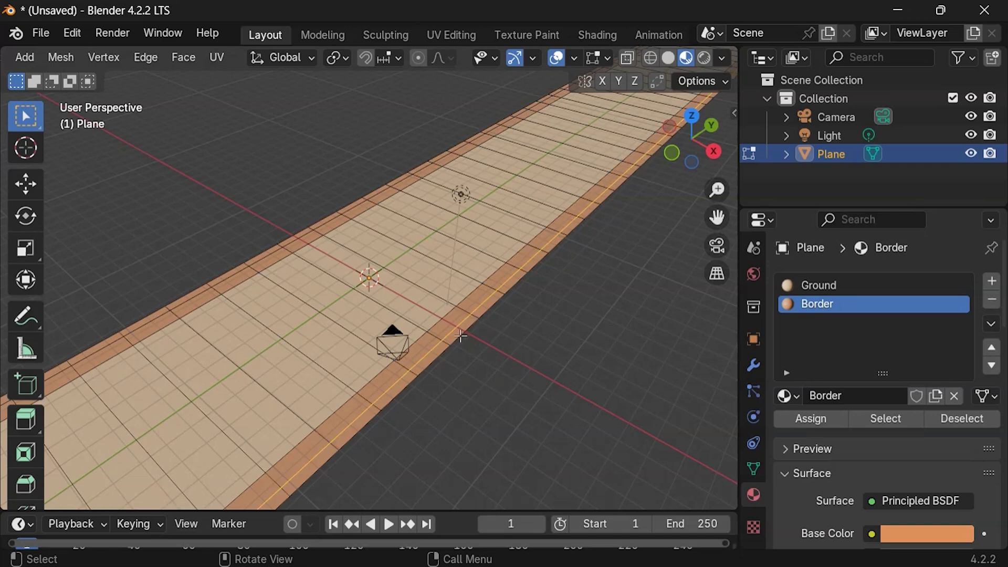
left_click(440, 349)
left_click(442, 347, "alt")
left_click(991, 280)
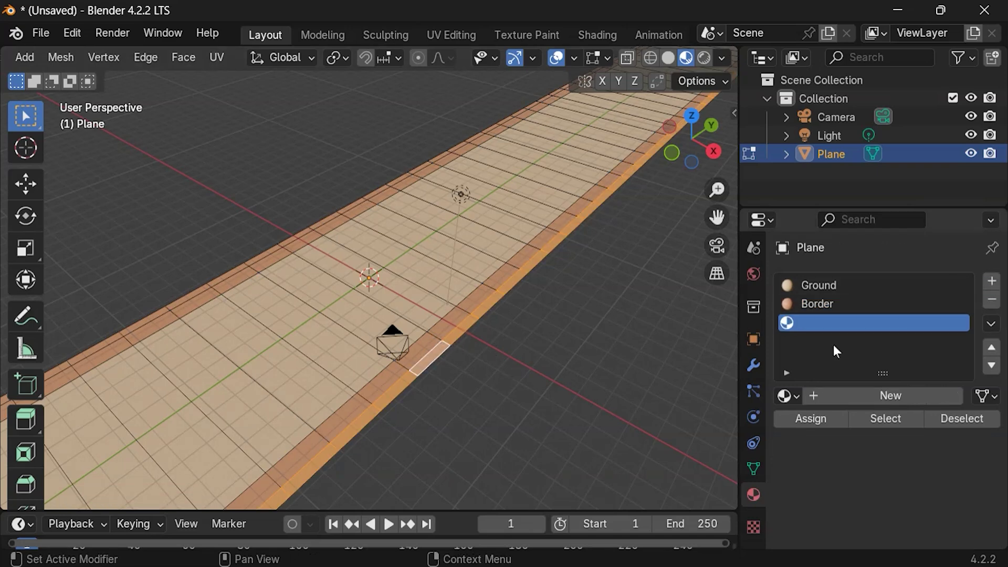
left_click(830, 393)
double_click(823, 323)
type("BorderDark")
key("Return")
left_click(819, 418)
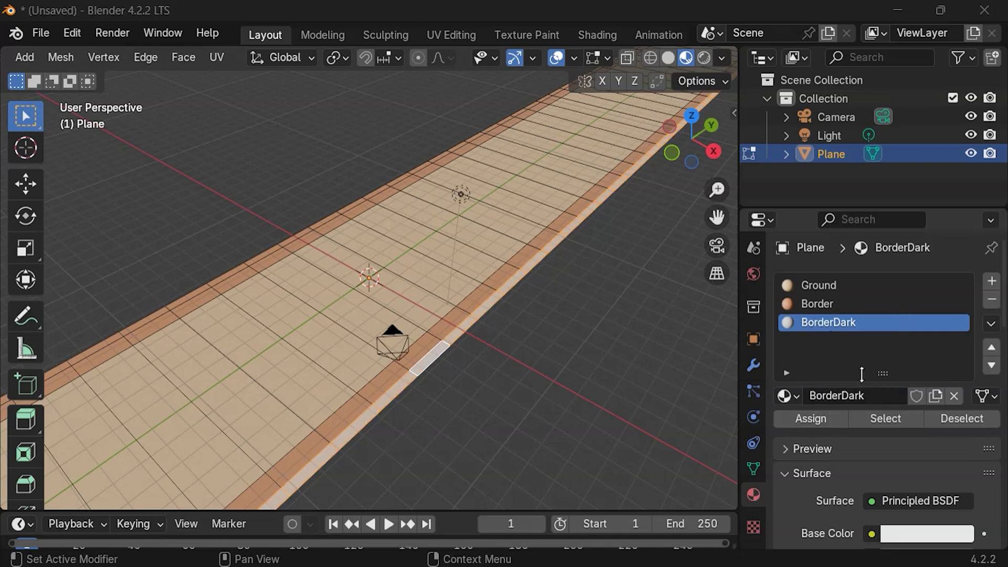
Step: Set the BorderDark material's base color to hex bb6742
left_click(927, 532)
left_click(871, 450)
type("bb6742")
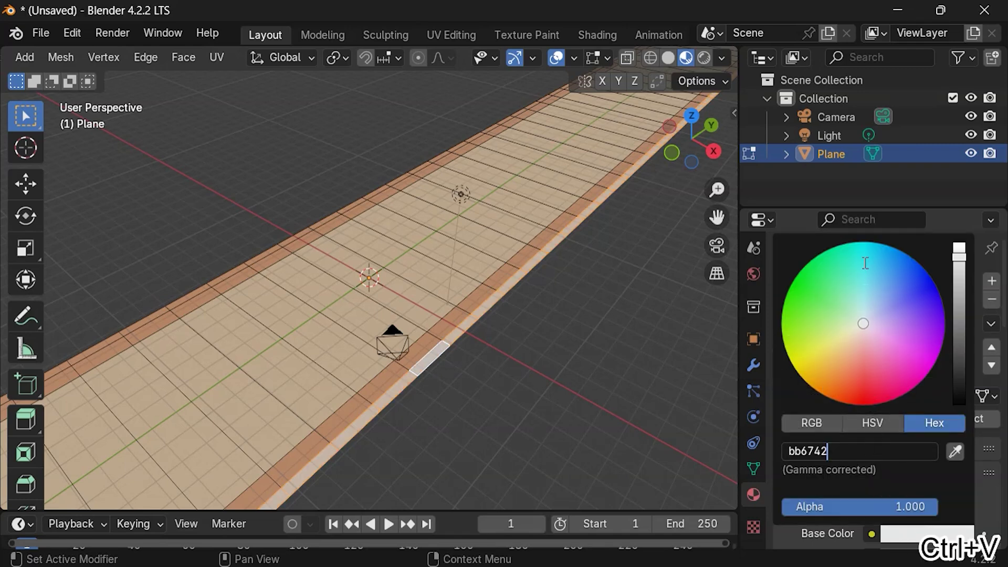
key("Return")
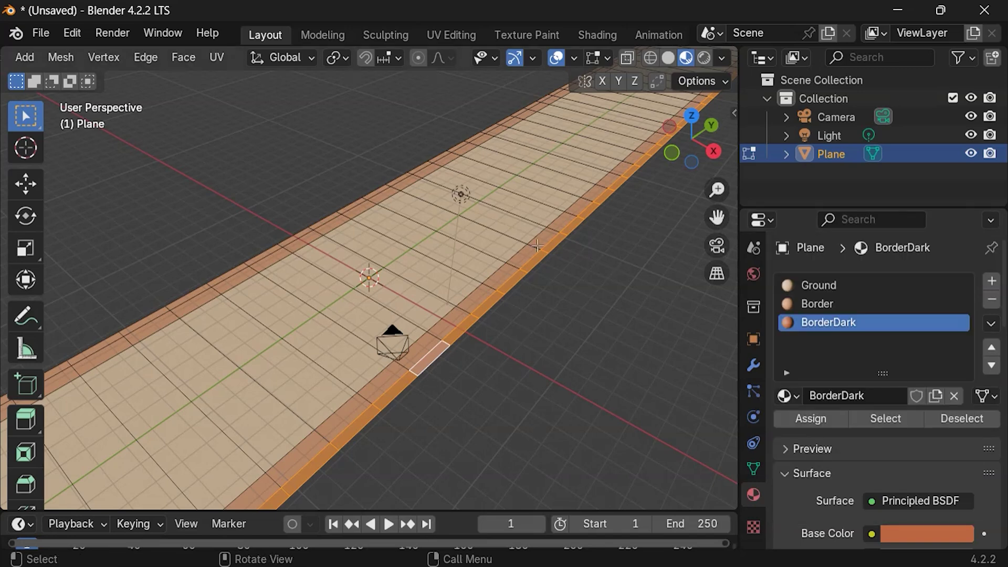
Step: Assign the BorderDark material to the outer face strip of the negative X border
left_click(280, 245)
left_click(281, 246, "alt")
left_click(846, 324)
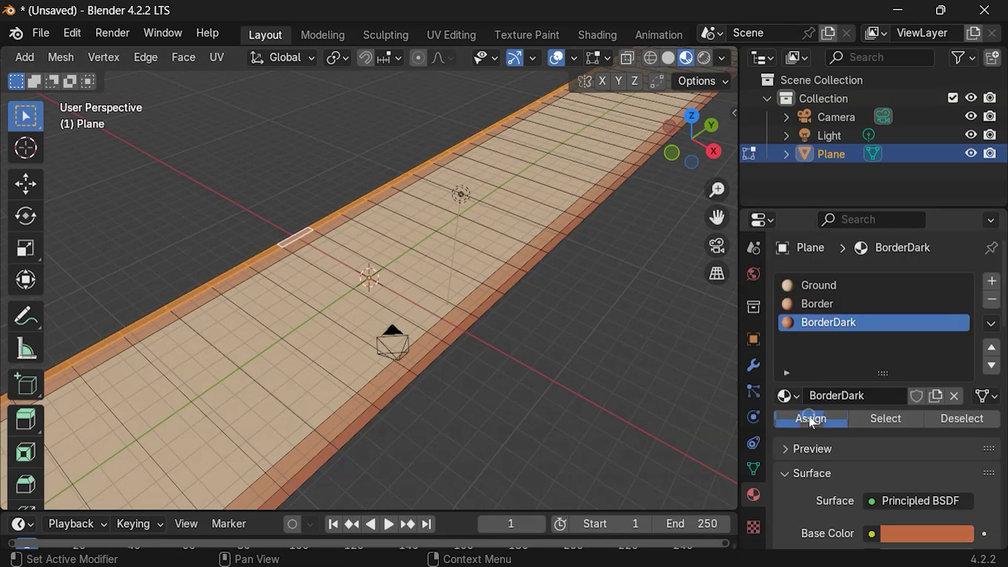
left_click(809, 418)
Step: Add two lengthwise loop cuts through the ground and scale them along X into a narrow central strip
scroll(308, 342, "up", 2)
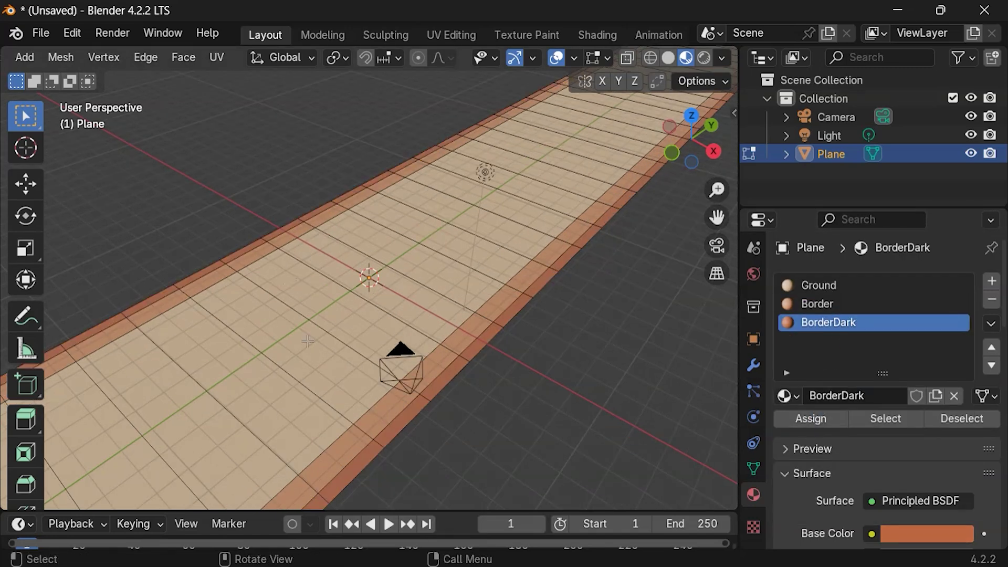
key("ctrl+r")
scroll(309, 313, "up", 1)
left_click(309, 313)
right_click(309, 313)
key("s")
key("x")
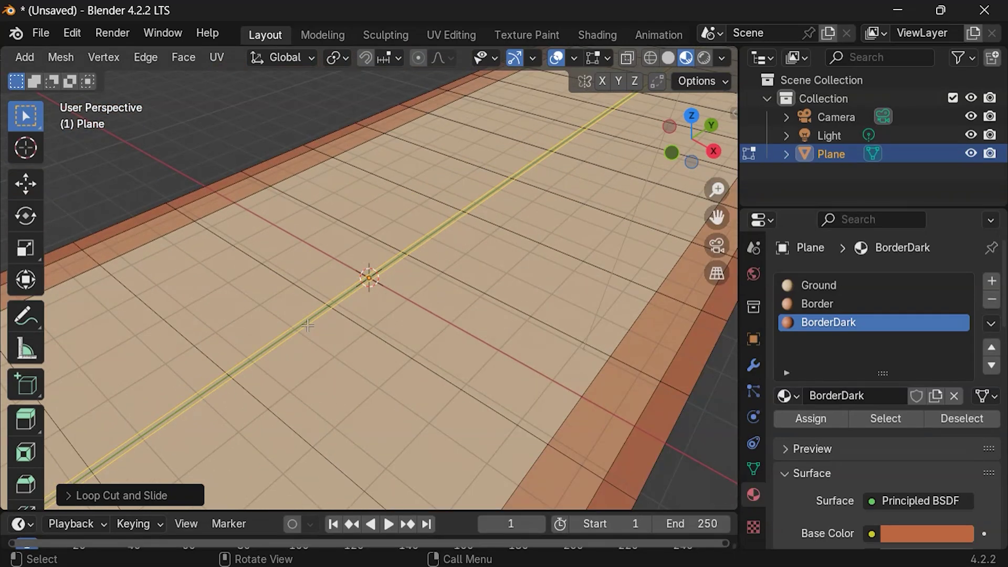
middle_click_drag(309, 327, 354, 342)
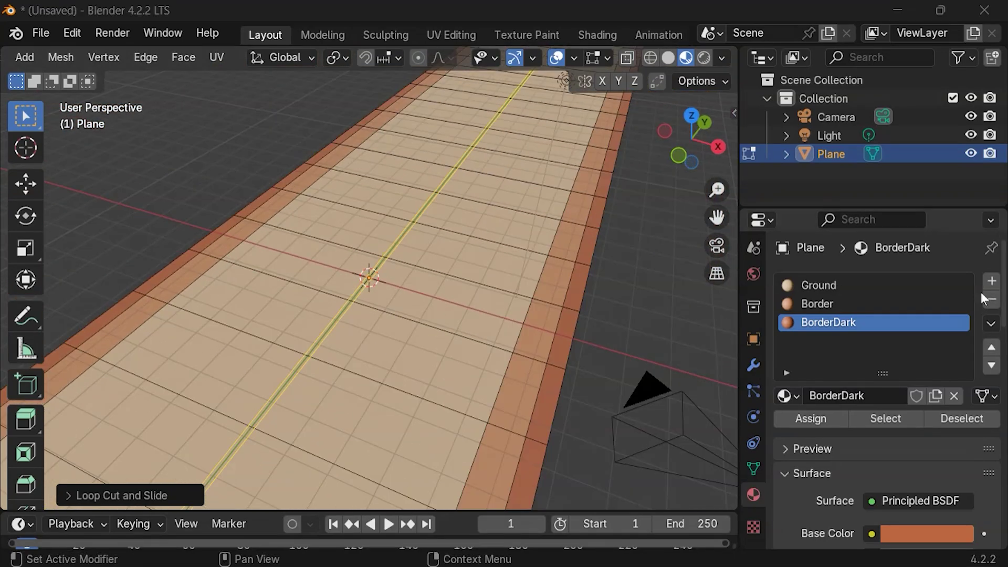
Step: Create a material named Mark with a light orange base color and assign it to the selected central loops
left_click(991, 281)
left_click(887, 394)
double_click(844, 341)
type("Mark")
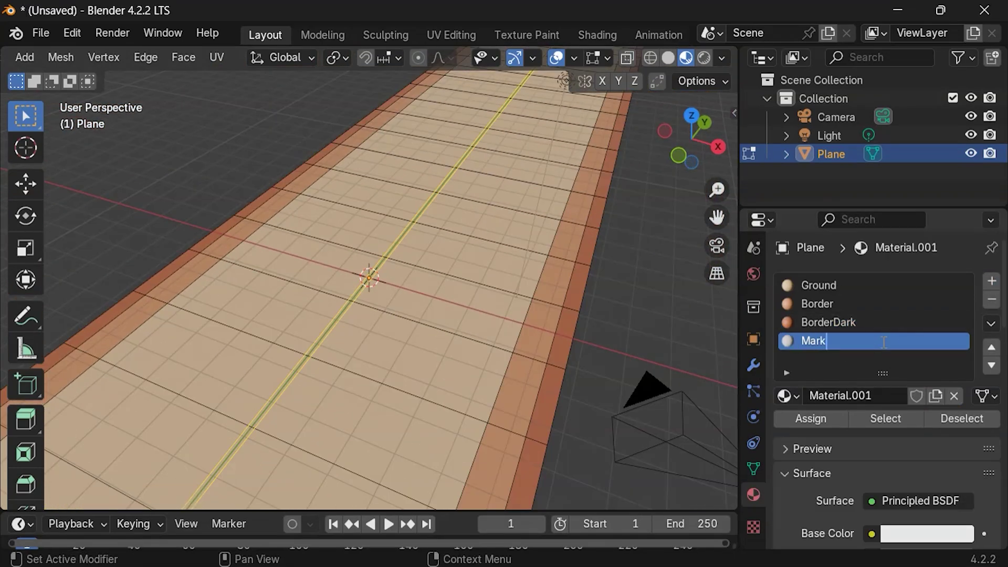
key("Return")
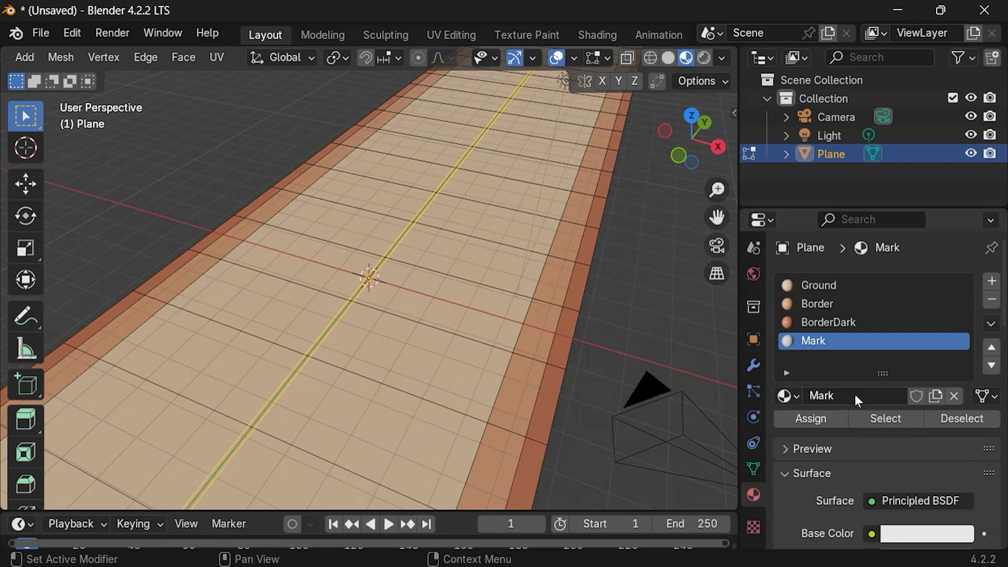
left_click(912, 534)
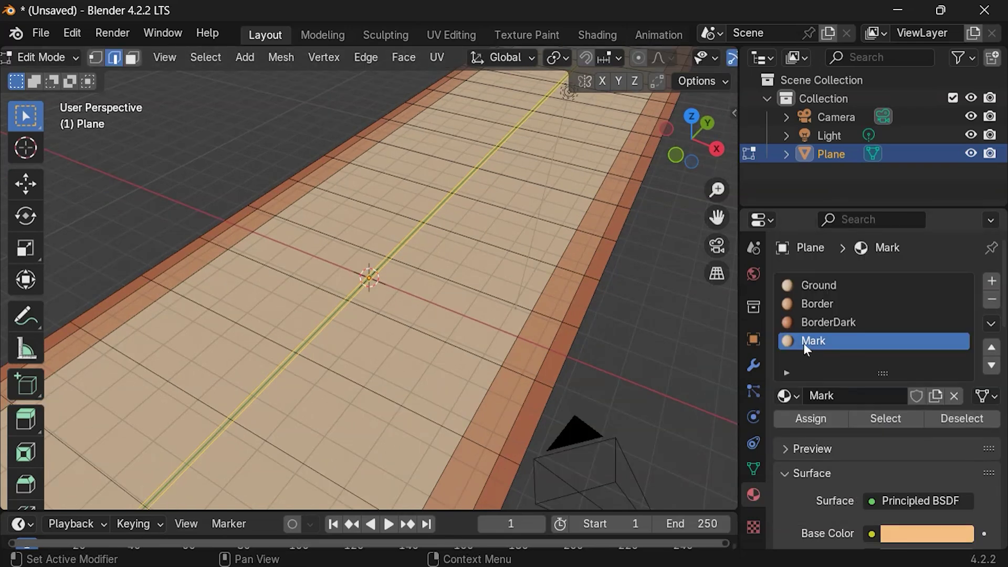
left_click(809, 418)
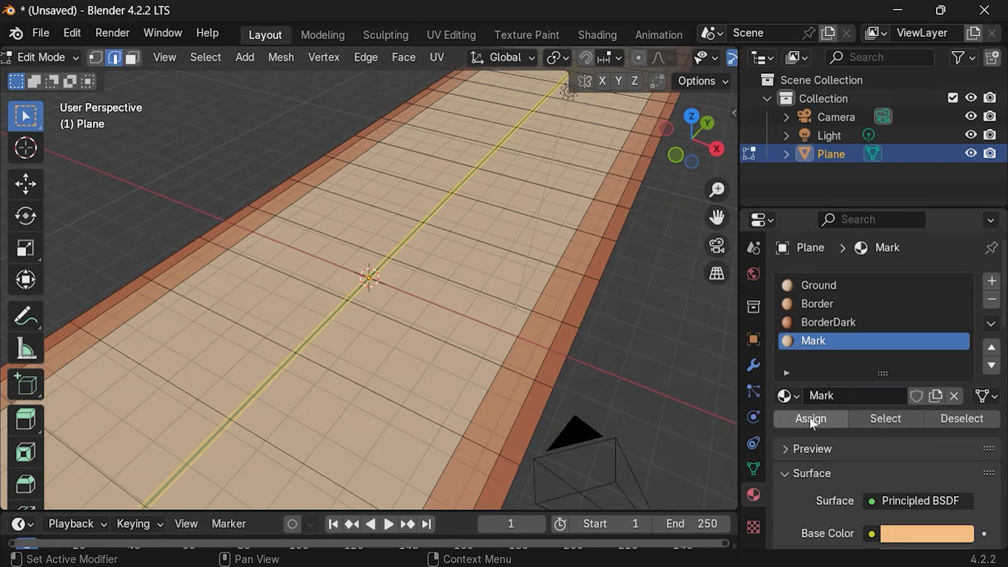
Step: In face selection, select the narrow central face loop and choose the Mark material for it
scroll(347, 310, "up", 5)
left_click(344, 308)
left_click(347, 310)
key("3")
left_click(344, 308)
left_click(344, 309, "shift")
left_click(344, 308, "alt")
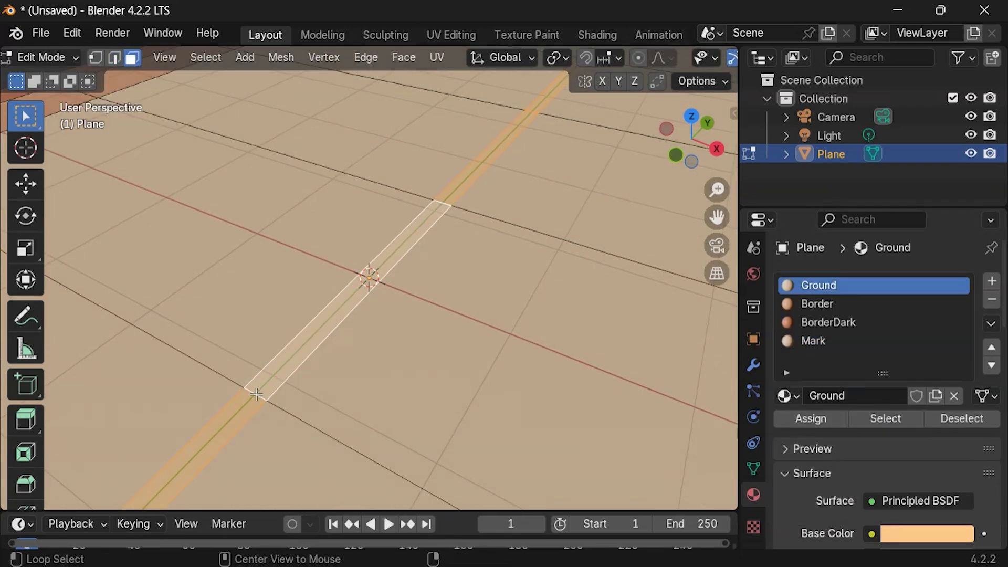
scroll(348, 309, "down", 2)
left_click(840, 340)
Step: Check the materials around the central strip, inspect the plane in Object Mode, and return to Edit Mode
left_click(307, 310)
left_click(357, 324)
left_click(656, 287)
key("Tab")
scroll(656, 294, "down", 14)
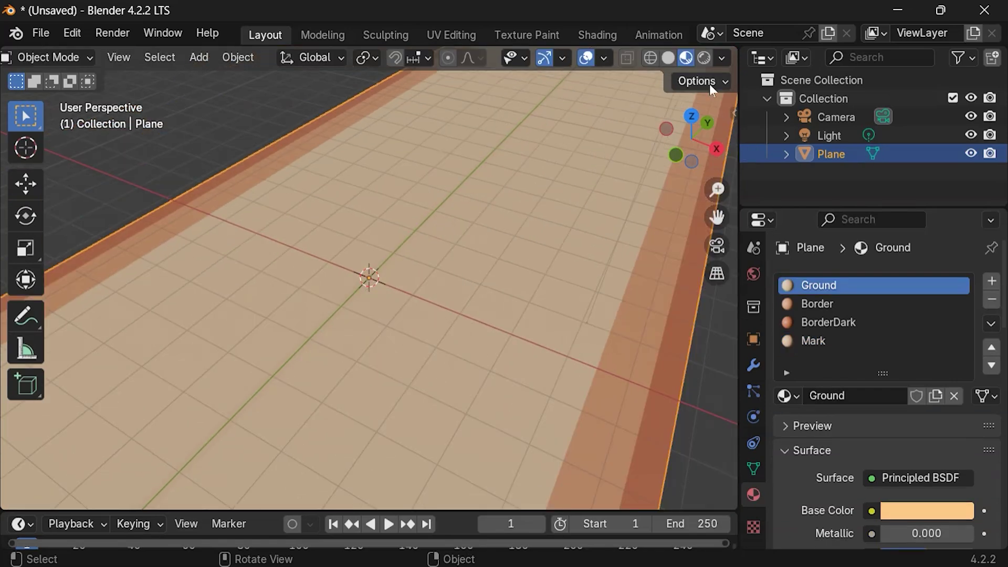
middle_click_drag(475, 286, 440, 286)
scroll(440, 285, "up", 4)
key("Tab")
scroll(462, 236, "up", 2)
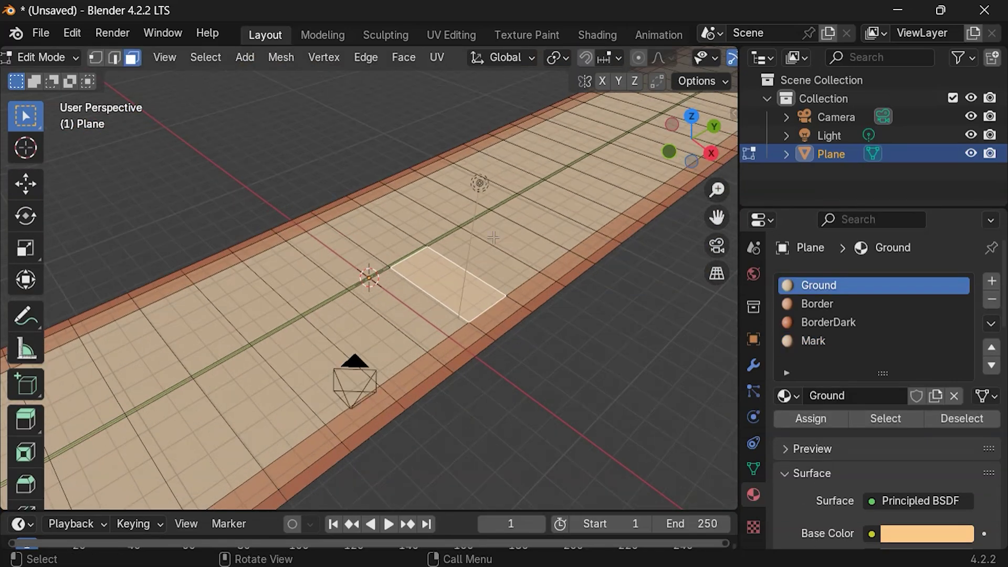
Step: Select both face strips of the positive X border and extrude them 0.3 m along their normals
left_click(496, 326)
left_click(496, 328, "alt")
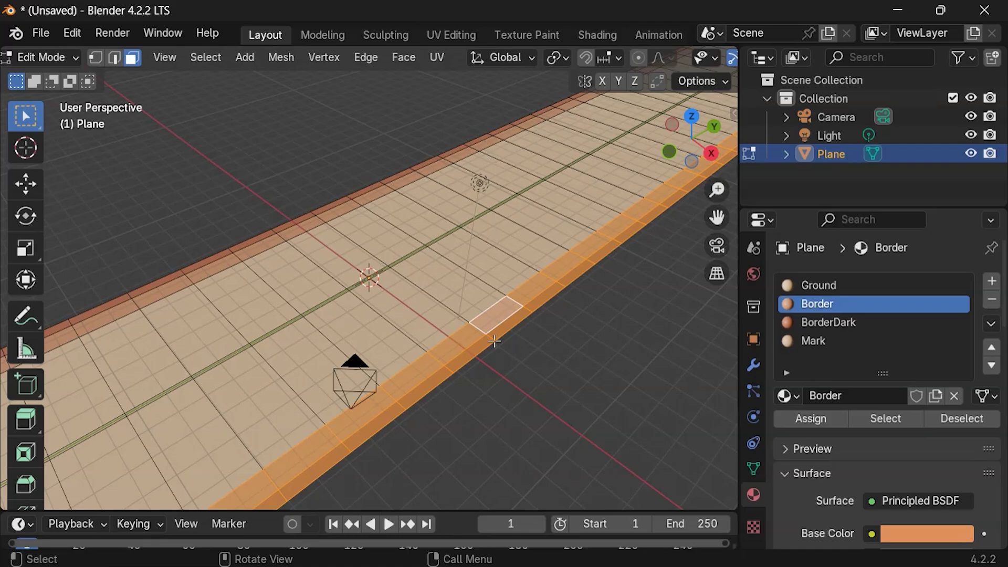
middle_click_drag(525, 315, 533, 342)
scroll(533, 342, "up", 3)
middle_click_drag(577, 409, 556, 408)
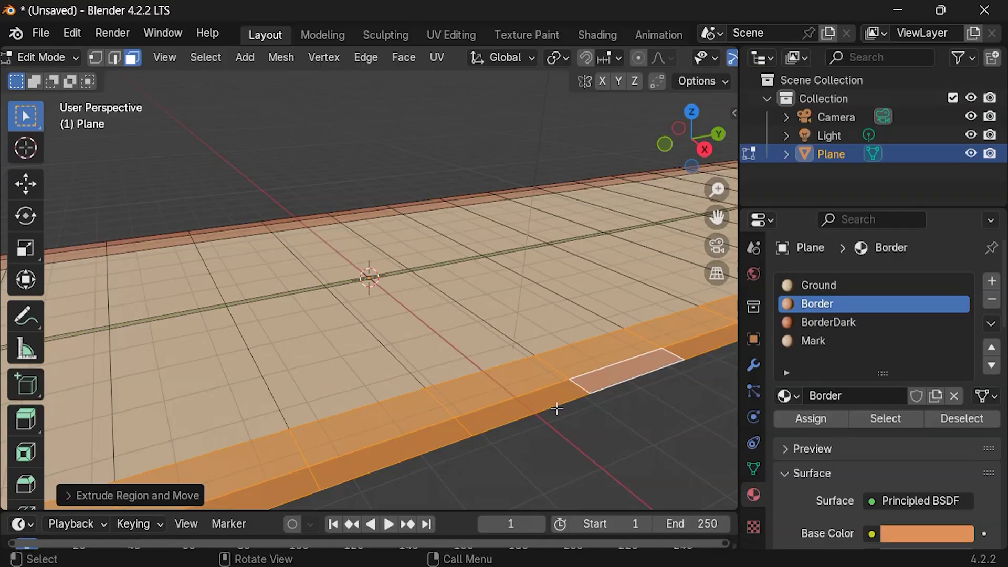
key("e")
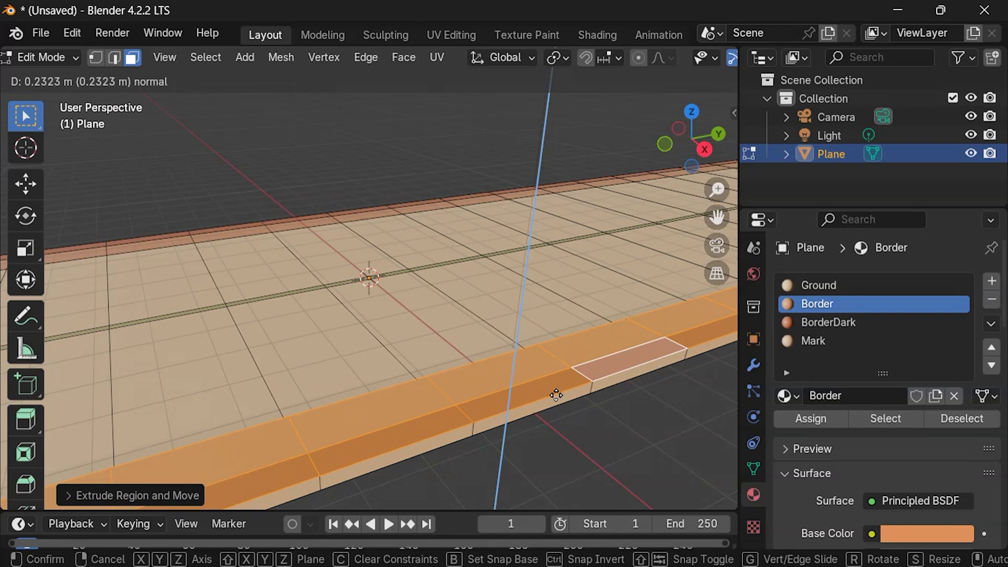
type("0.2")
key("BackSpace")
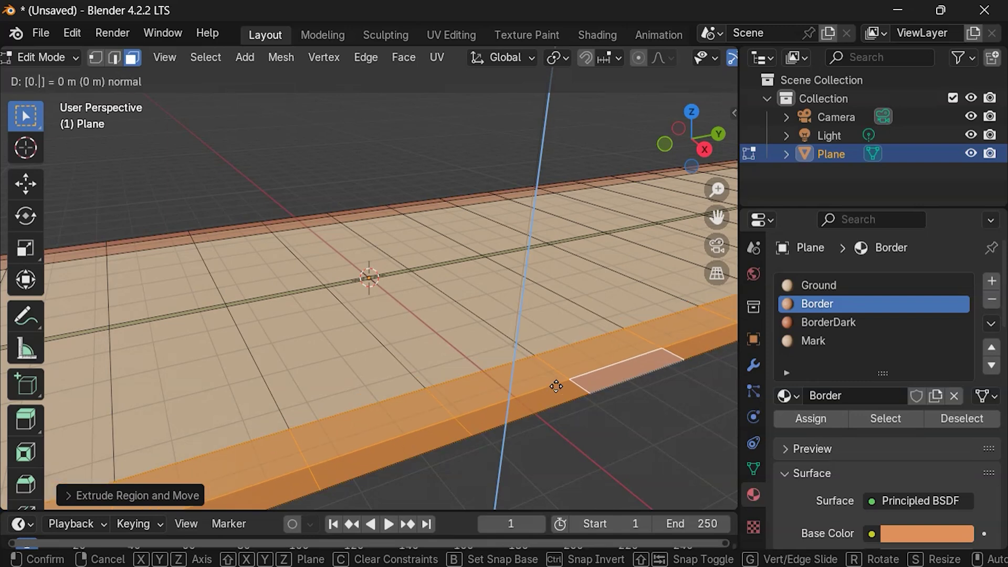
type("3")
key("Return")
Step: Select both face strips of the negative X border and extrude them 0.3 m along their normals
middle_click_drag(520, 296, 395, 267)
left_click(194, 285)
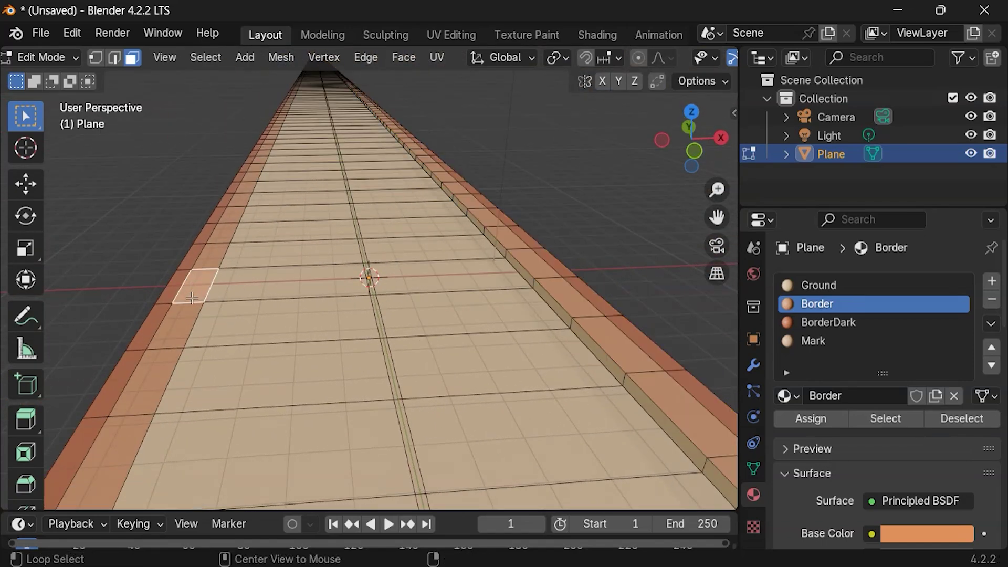
left_click(194, 285, "alt")
left_click(159, 312, "alt+shift")
type("e")
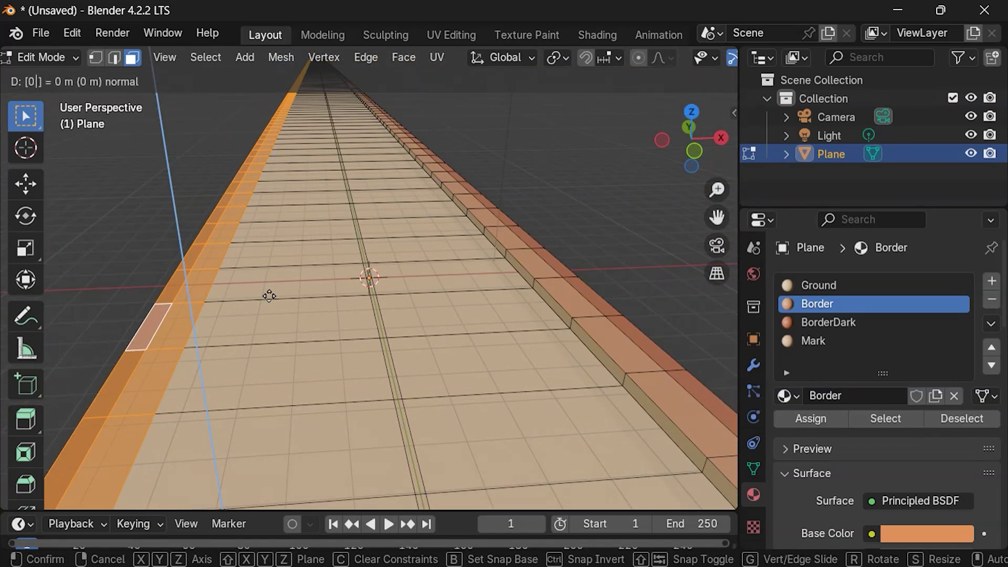
type("0.3")
key("Return")
Step: Select the vertical side faces of both raised borders and assign them a new material named DarkerArea
left_click(520, 269, "alt")
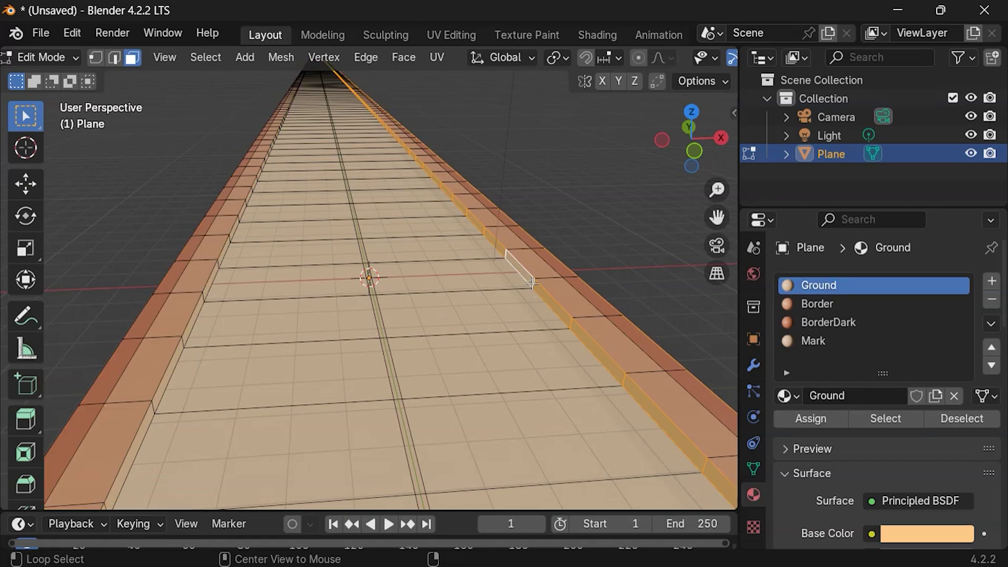
left_click(189, 306, "alt+shift")
middle_click_drag(376, 312, 329, 299)
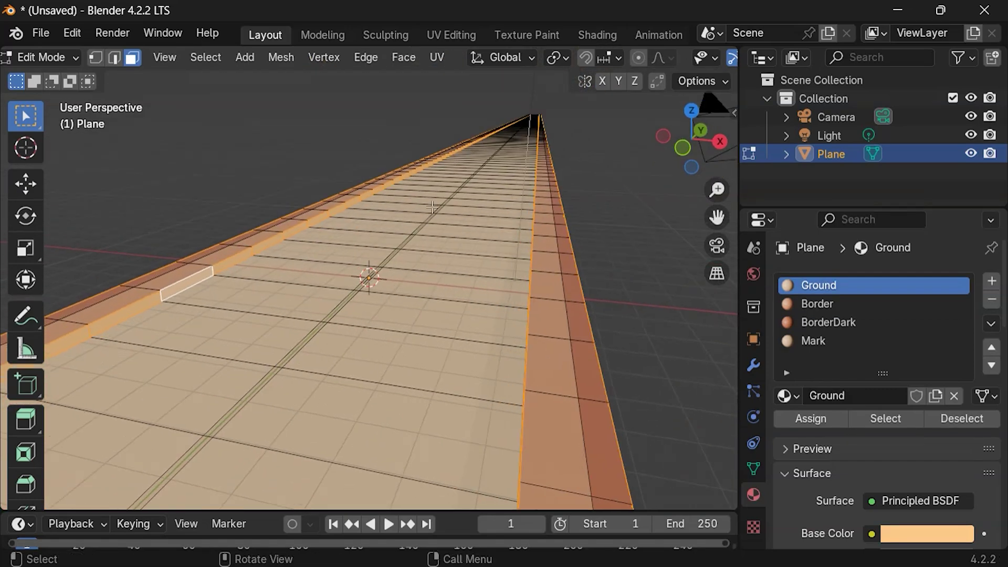
left_click(992, 282)
left_click(880, 395)
double_click(863, 357)
type("DarkerArea")
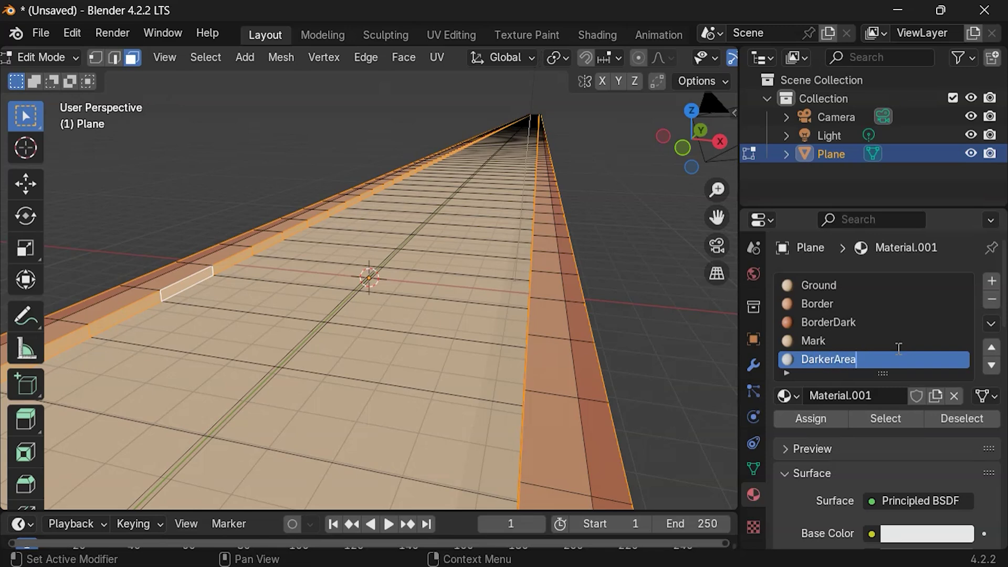
key("Return")
left_click(821, 418)
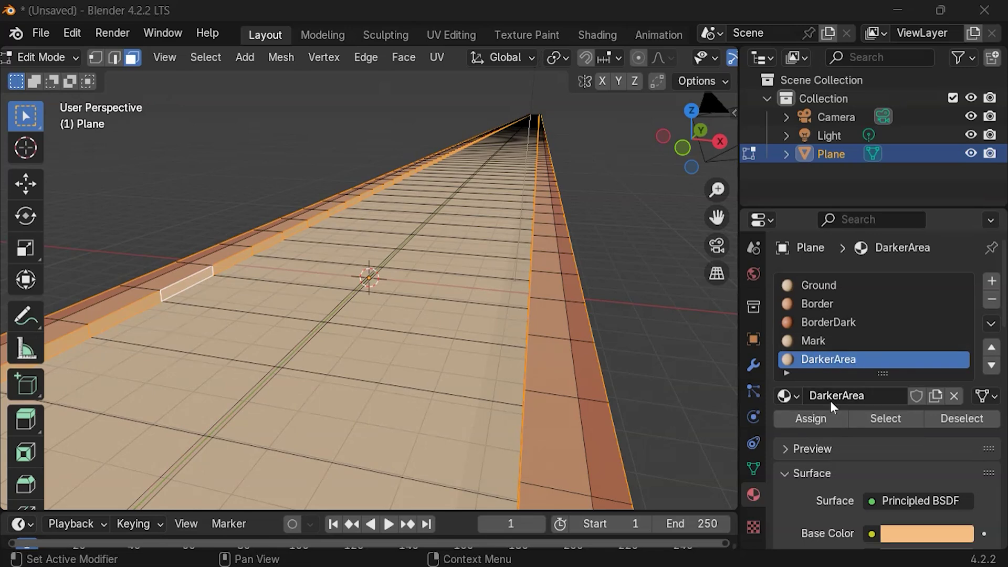
Step: Set the DarkerArea base color to hex 945438 and reassign the material to the selected border sides
left_click(913, 534)
left_click(873, 452)
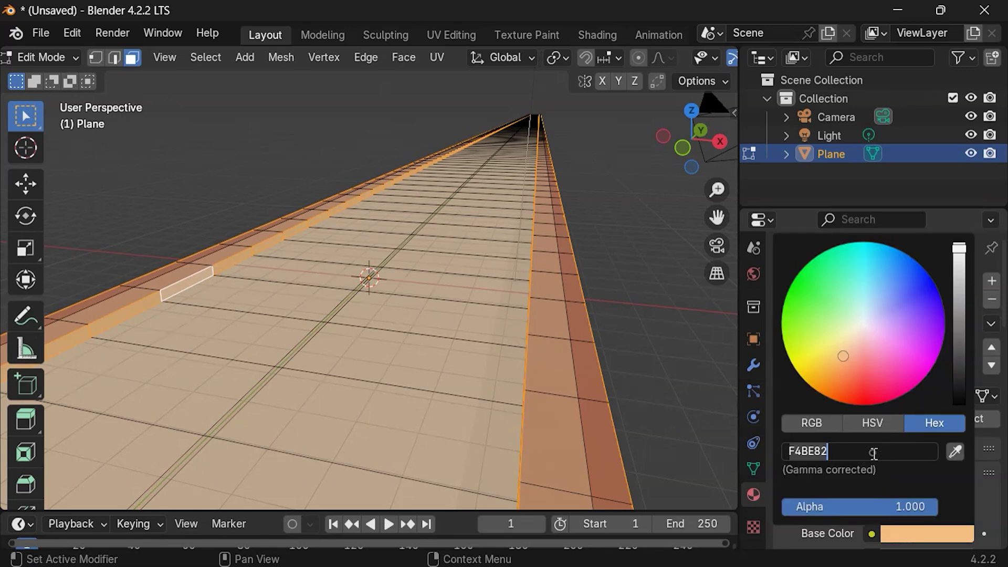
type("945438")
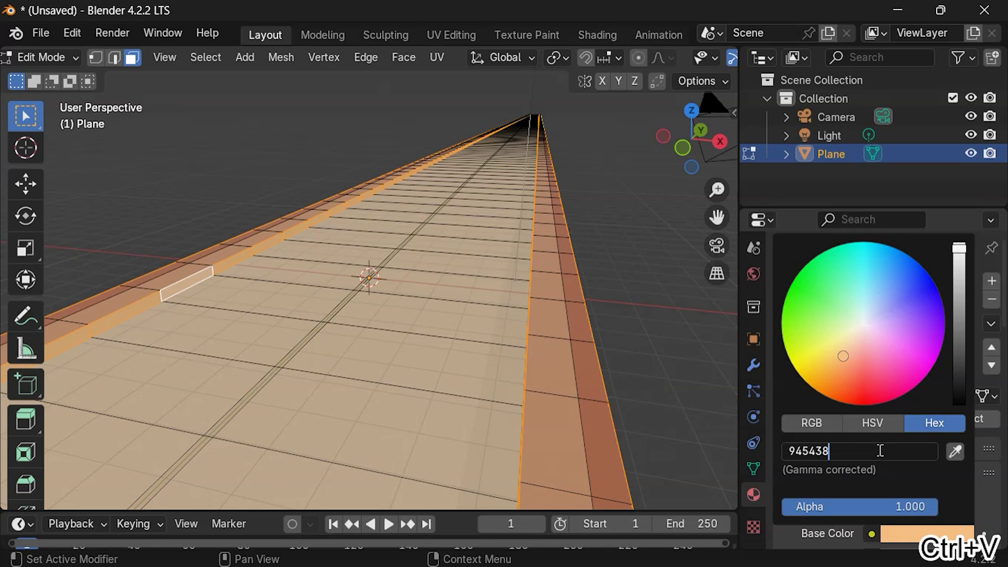
key("Return")
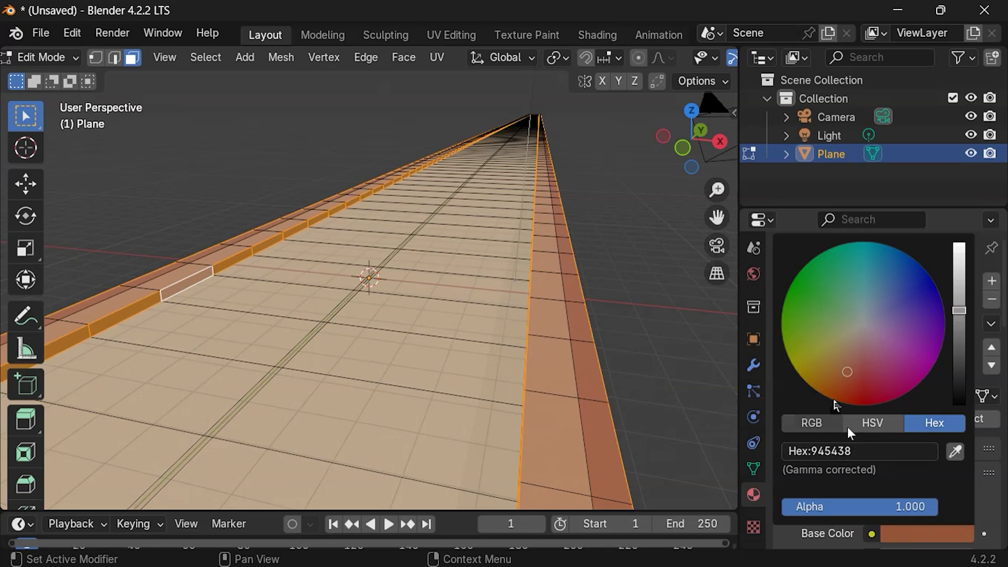
left_click(801, 416)
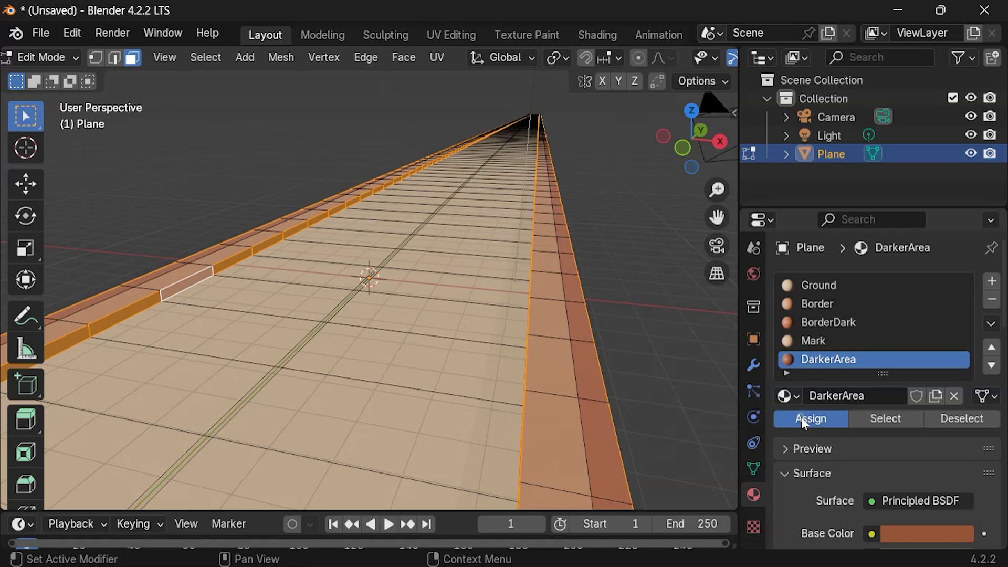
Step: Switch the viewport shading to Rendered to preview the strip with its raised borders
middle_click_drag(573, 231, 509, 250)
scroll(510, 251, "up", 1)
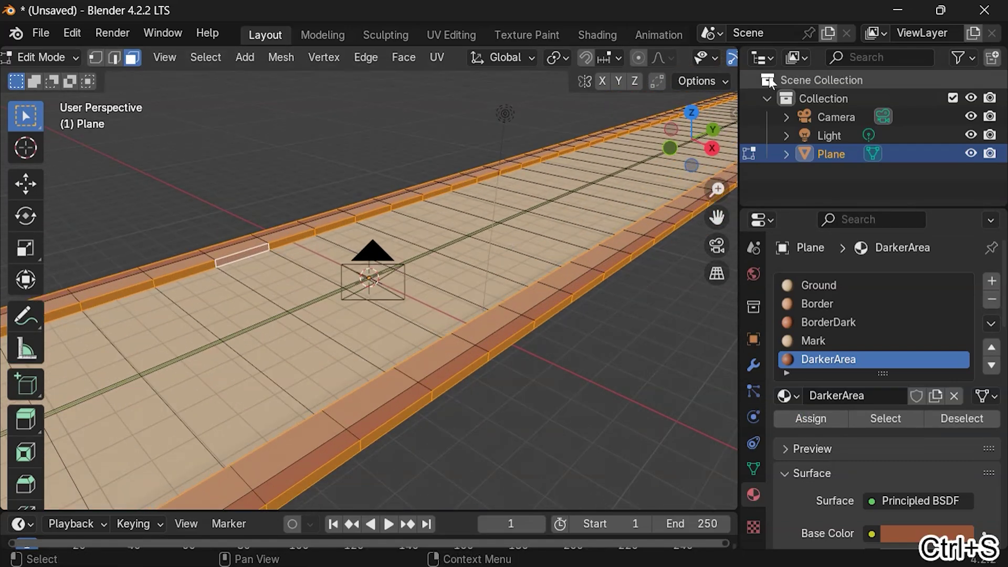
scroll(670, 65, "down", 5)
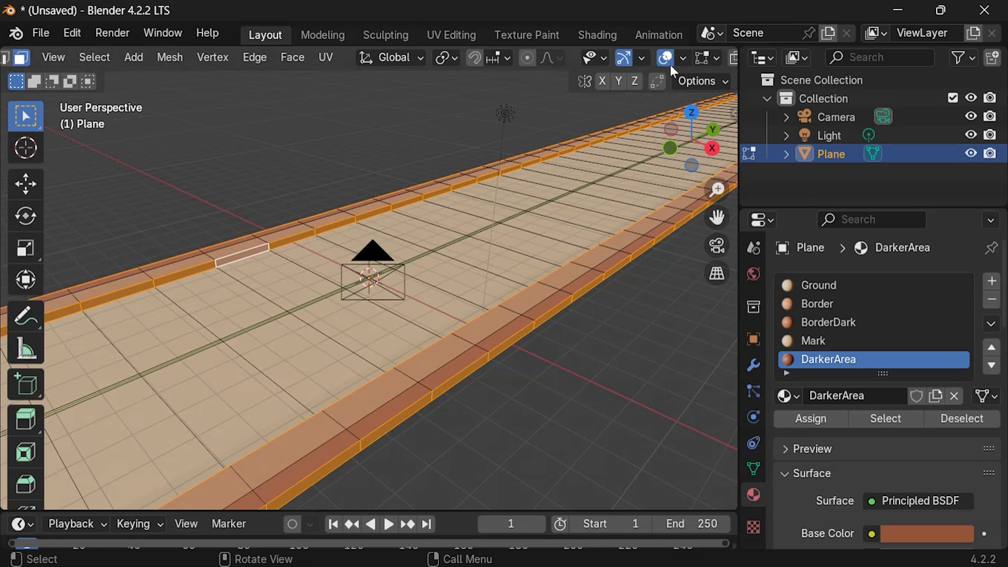
left_click(704, 58)
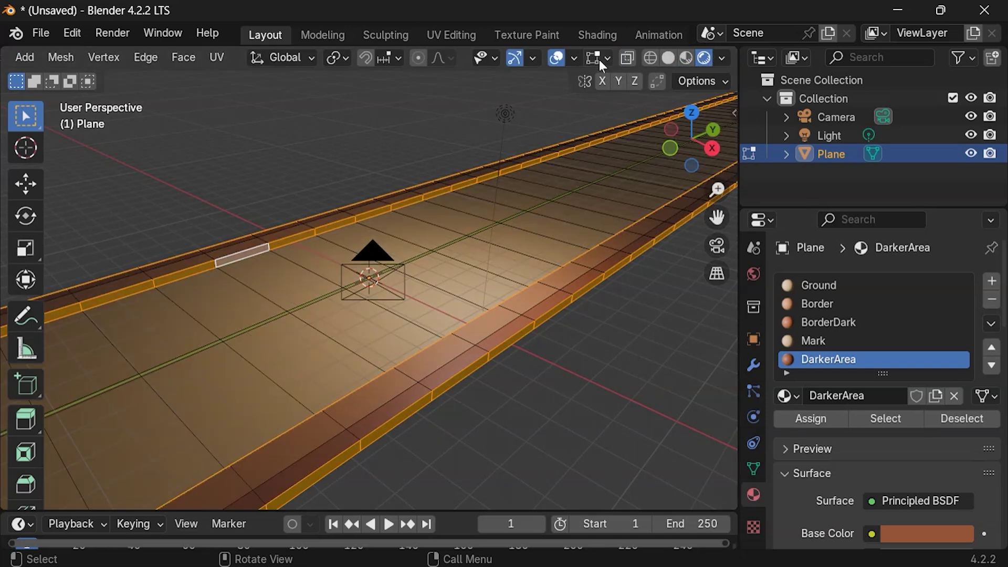
Step: Return to Object Mode and hide the viewport overlays and gizmos to view the rendered strip along its length
key("Tab")
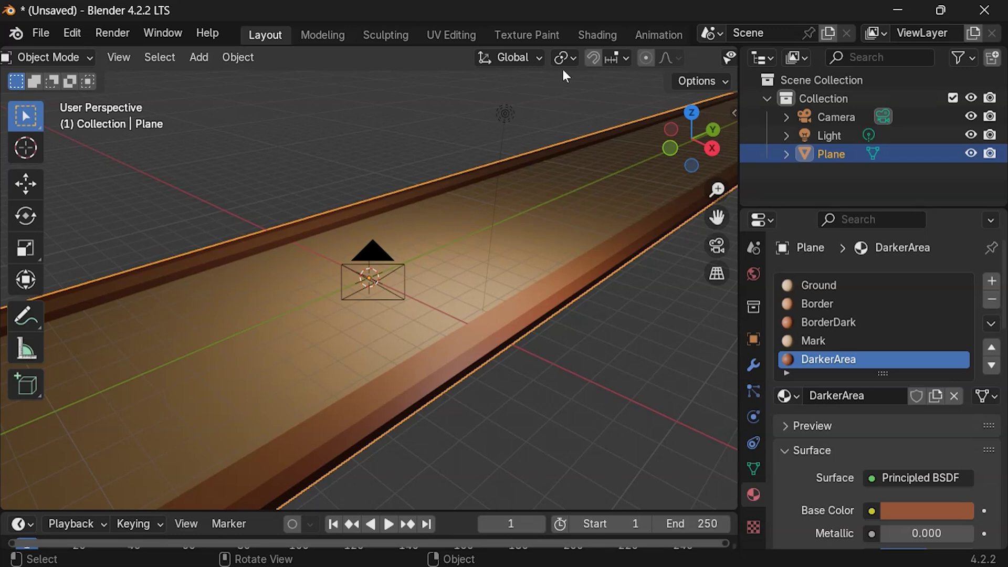
scroll(562, 64, "down", 5)
left_click(585, 58)
middle_click_drag(543, 105, 306, 203)
Step: Save the scene as Road.blend in I:\unity6\Blender\RollABall and bring up the available export formats
key("ctrl+s")
left_click(331, 542)
type("Road")
key("Return")
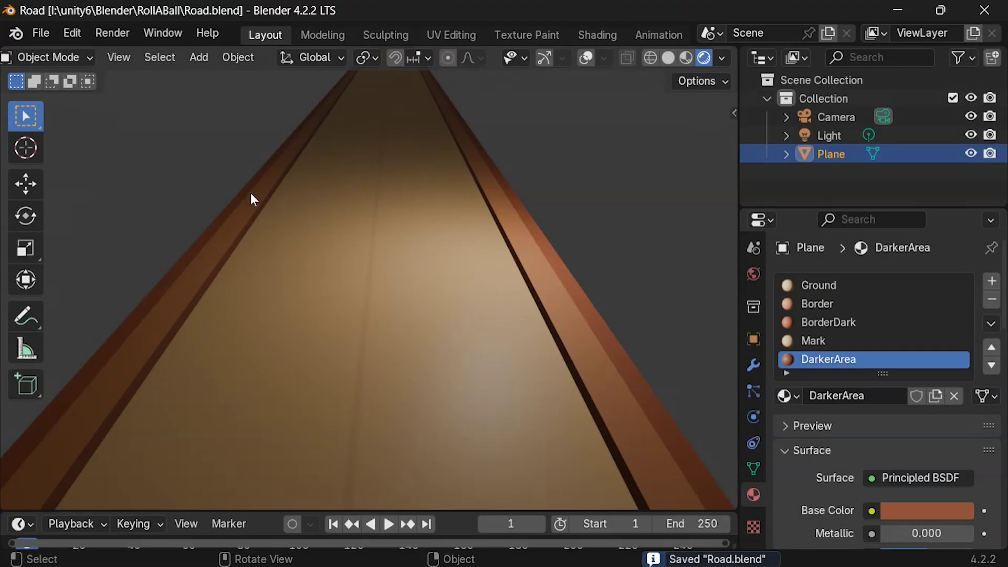
left_click(42, 34)
mouse_move(139, 305)
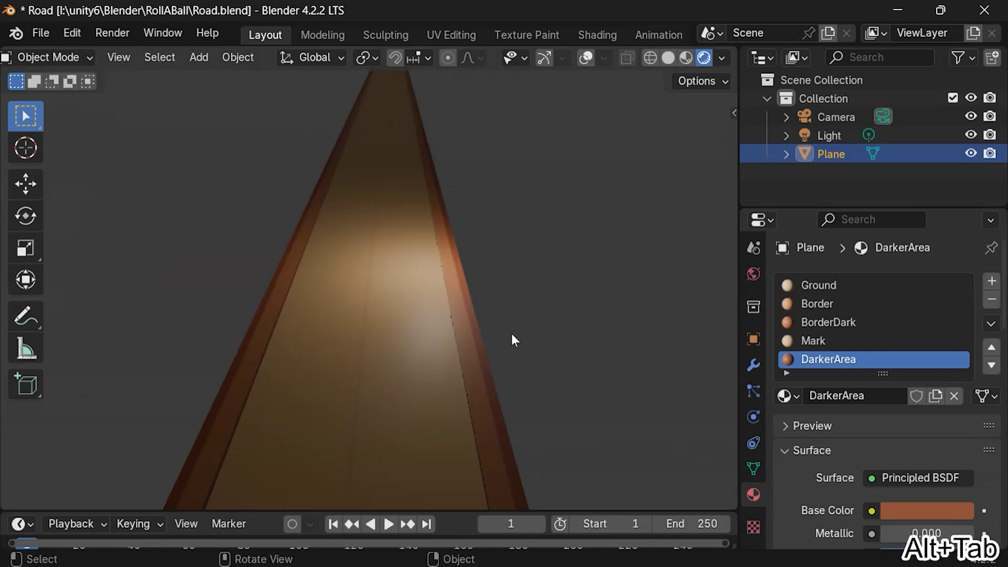
Step: Show the viewport overlays again and display the strip's object transform values in a widened Properties editor, using Material Preview shading
key("shift+alt+z")
middle_click_drag(513, 340, 710, 354)
left_click_drag(738, 354, 656, 354)
left_click(671, 339)
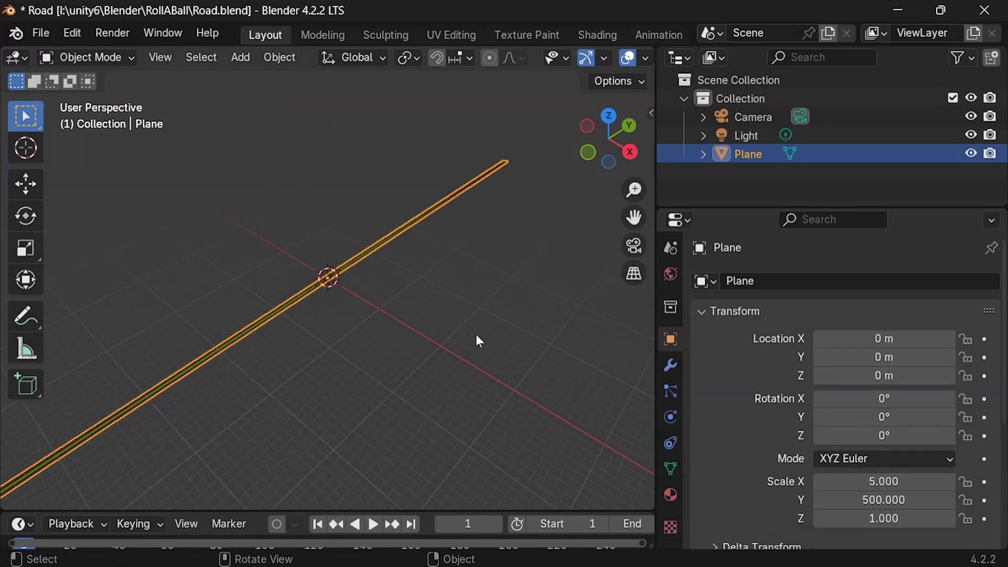
scroll(388, 362, "down", 5)
scroll(387, 362, "up", 4)
scroll(866, 439, "down", 5)
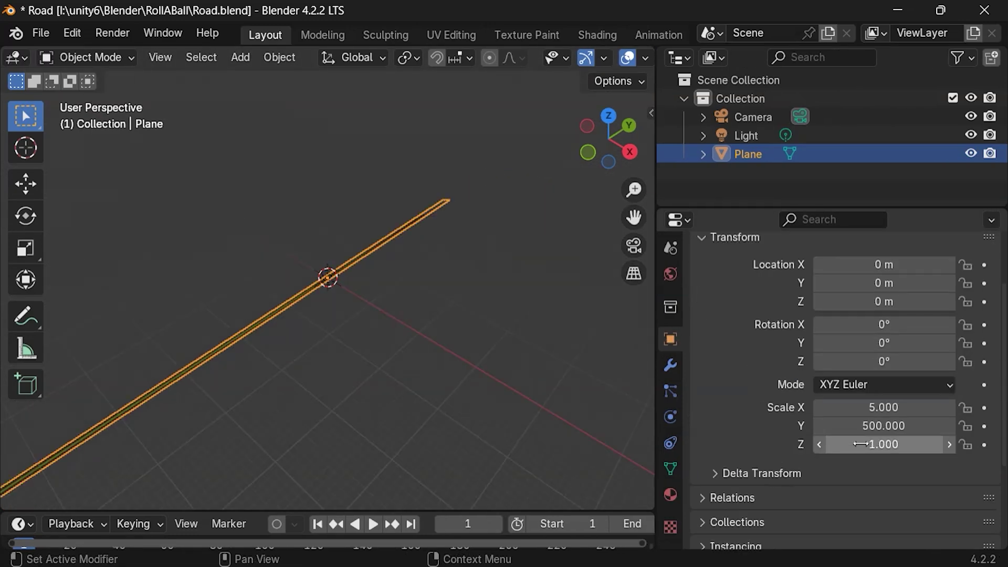
scroll(421, 273, "up", 8)
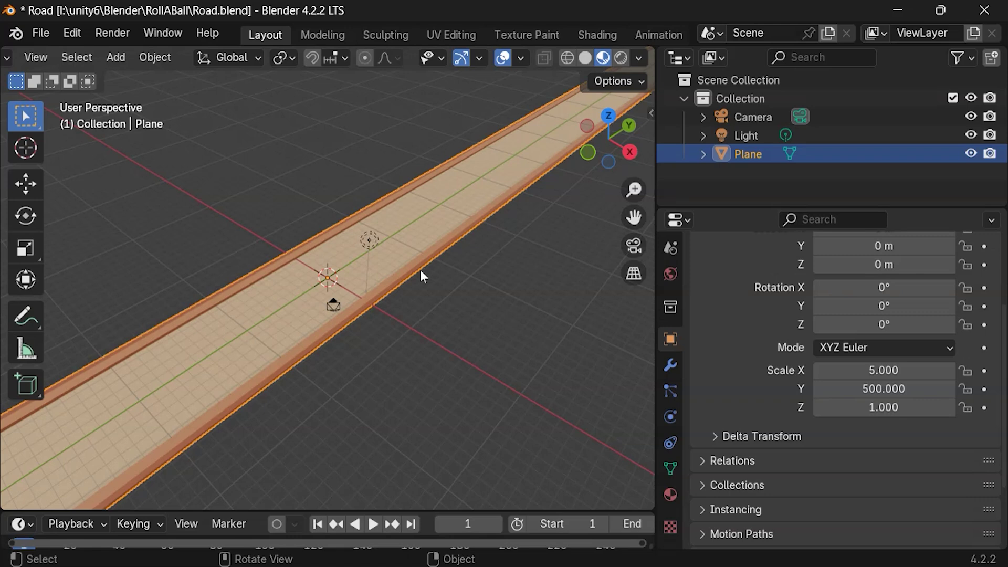
Step: Apply all transforms to the strip object and save the Road.blend file
key("ctrl+a")
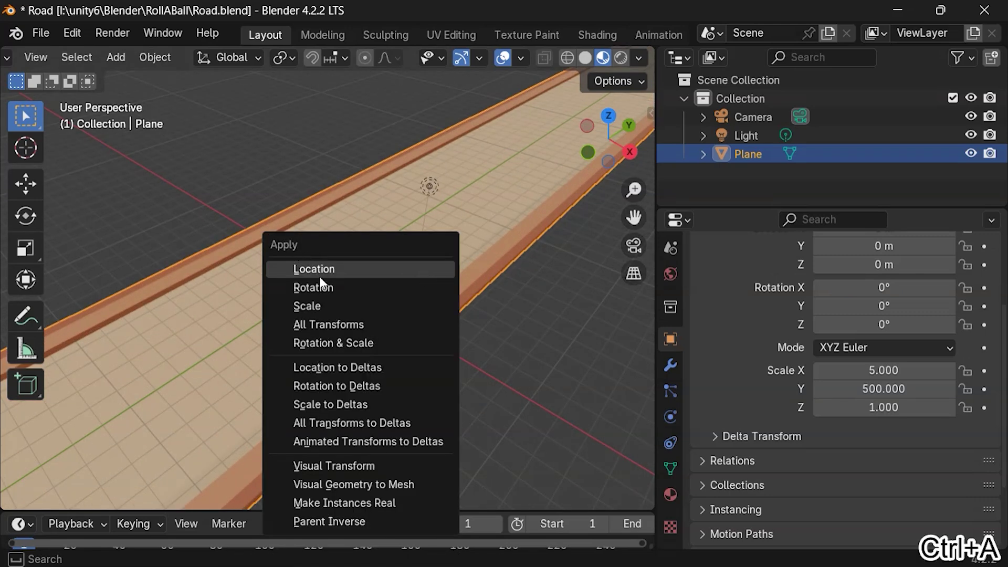
left_click(359, 326)
scroll(864, 425, "up", 2)
scroll(864, 424, "down", 4)
scroll(862, 417, "up", 3)
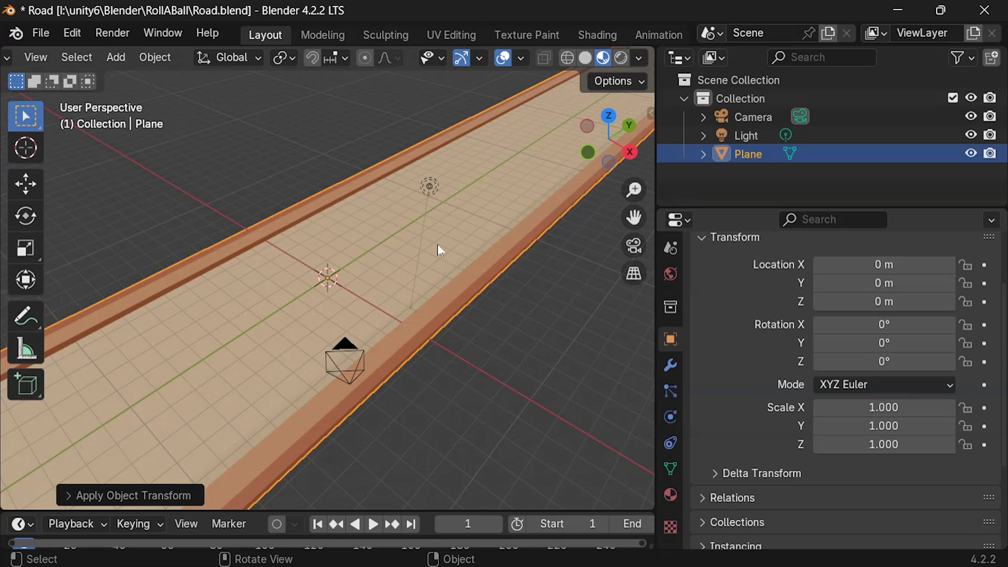
key("ctrl+s")
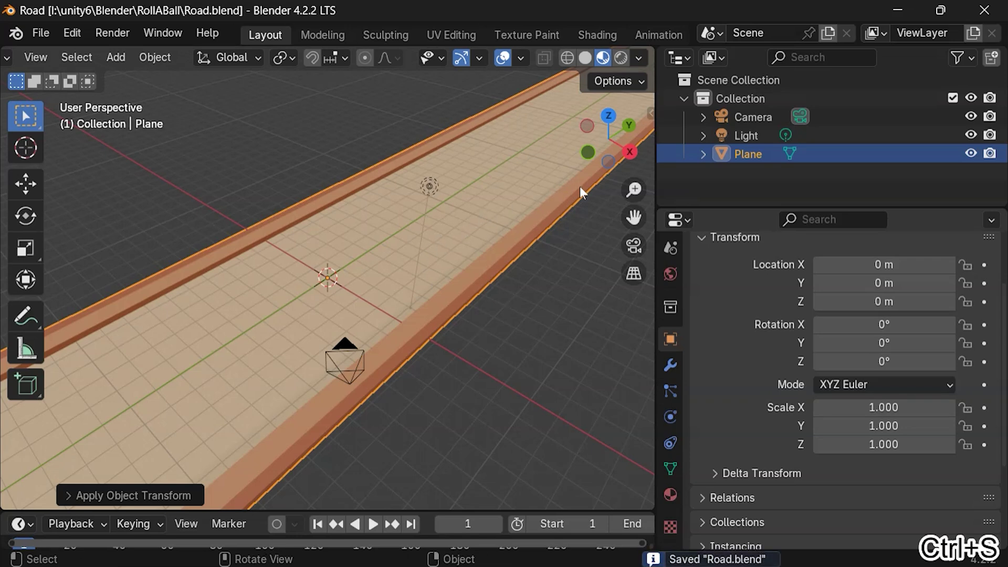
Step: Delete the camera and the light from the scene, leaving the strip plane selected
left_click(758, 116)
key("Delete")
left_click(758, 117)
key("Delete")
left_click(757, 121)
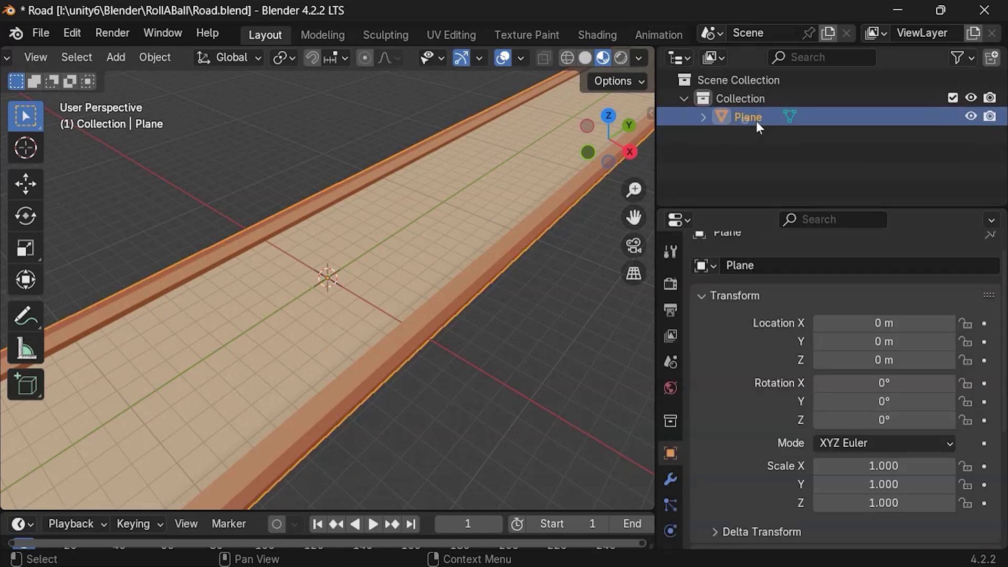
Step: Rename the Plane object as Road and save the file
double_click(748, 118)
type("Road")
key("Return")
key("ctrl+s")
Step: Export the scene as FBX to the RollABall folder, overwriting the existing Road.fbx
left_click(42, 33)
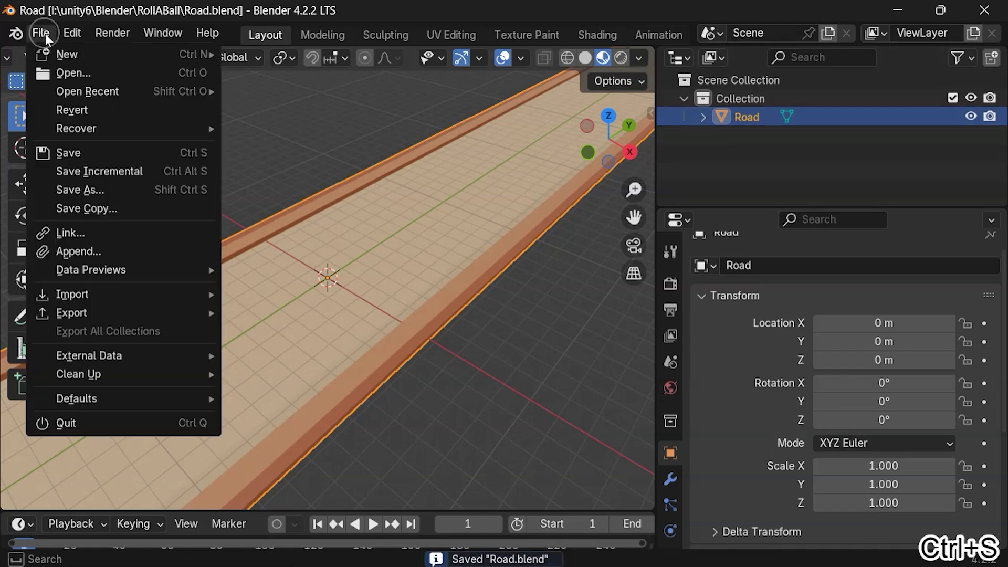
mouse_move(119, 312)
left_click(314, 474)
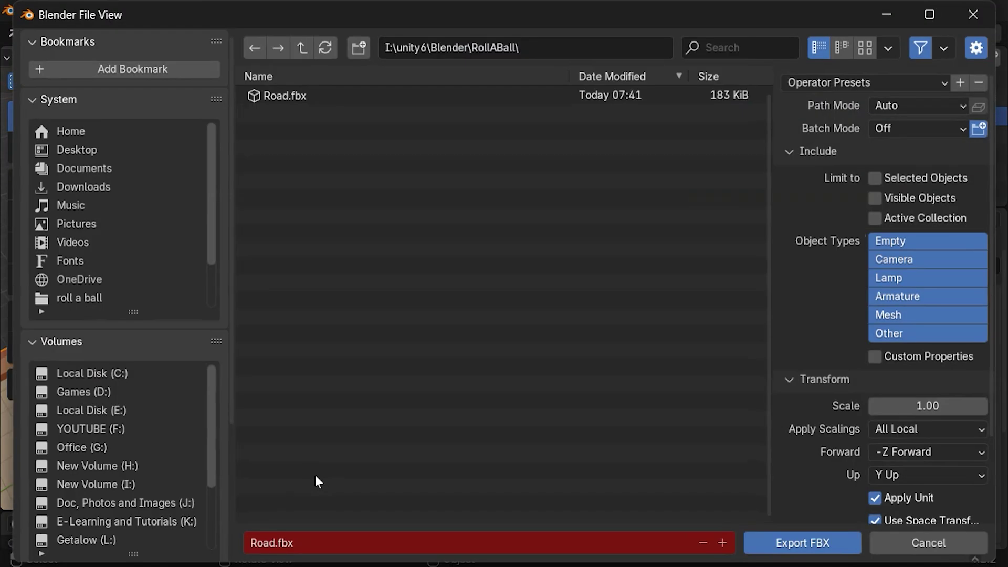
left_click(275, 99)
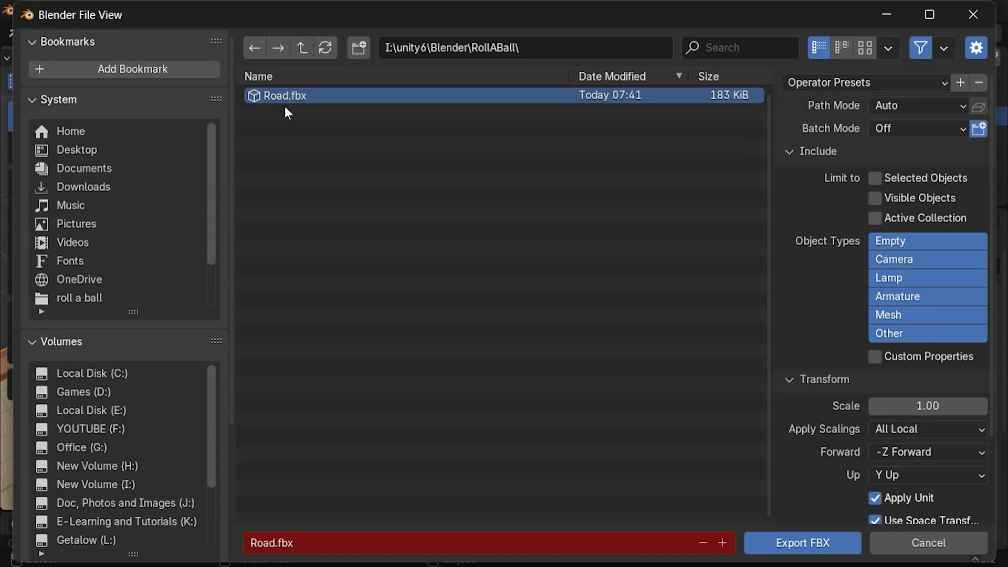
left_click(779, 542)
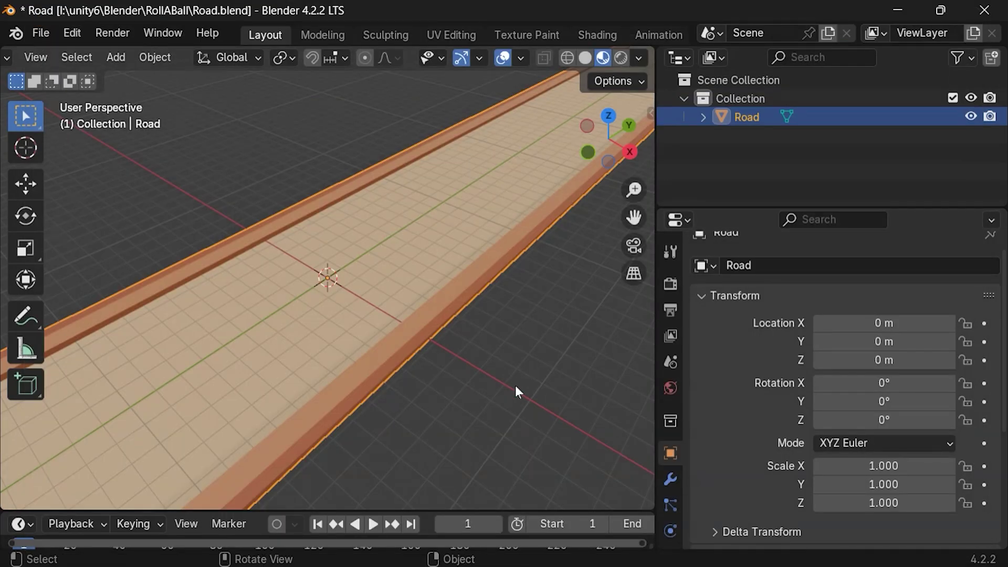